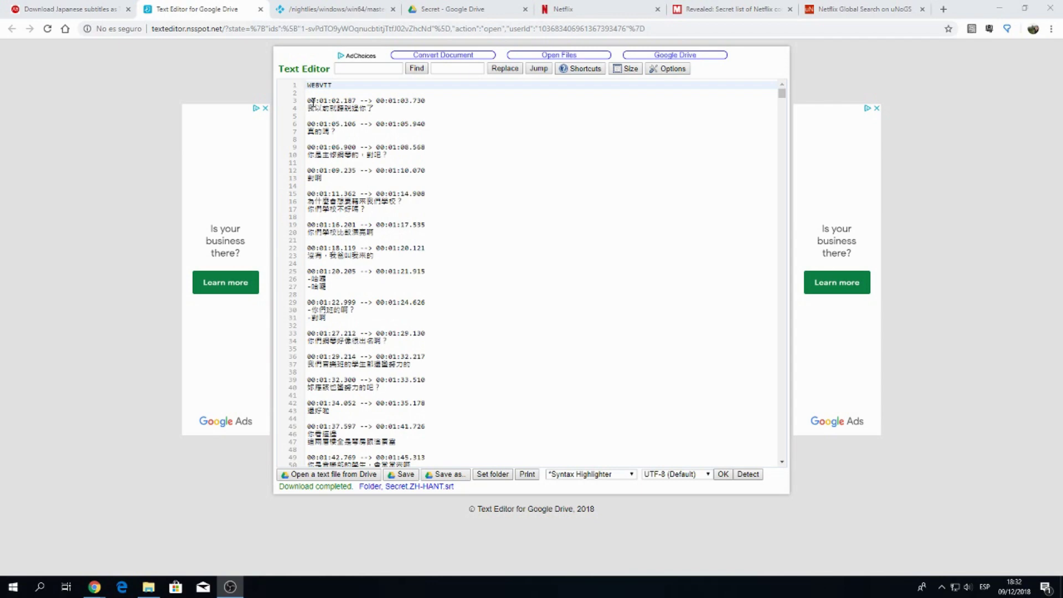
Examine the timestamps and Chinese dialogue lines in the Secret.ZH-HANT.srt subtitle file
drag(308, 100, 487, 112)
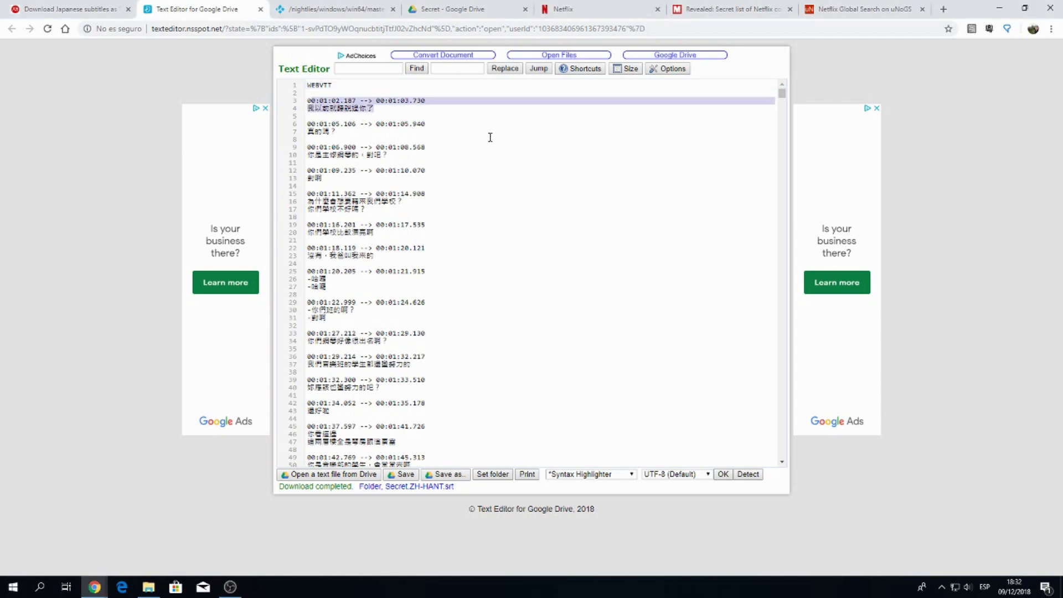
scroll(490, 137, down, 20)
click(489, 135)
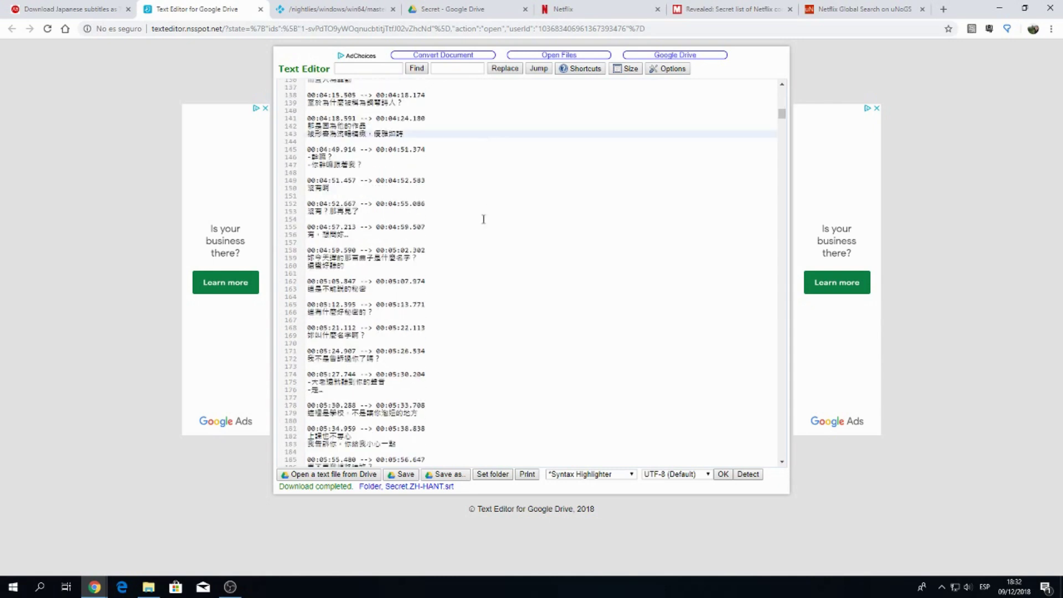
drag(427, 227, 307, 227)
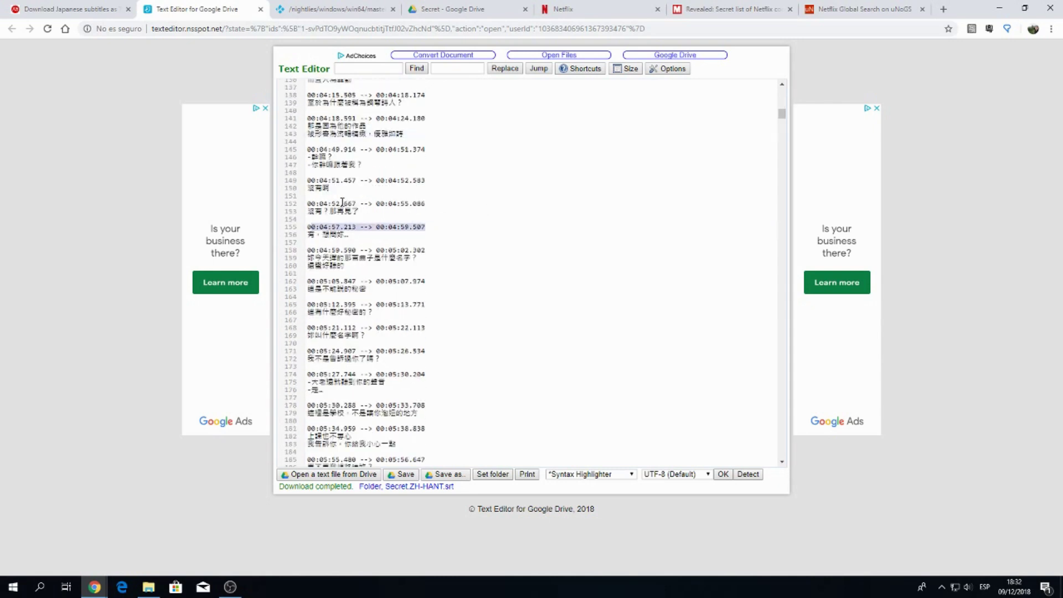
scroll(341, 202, up, 20)
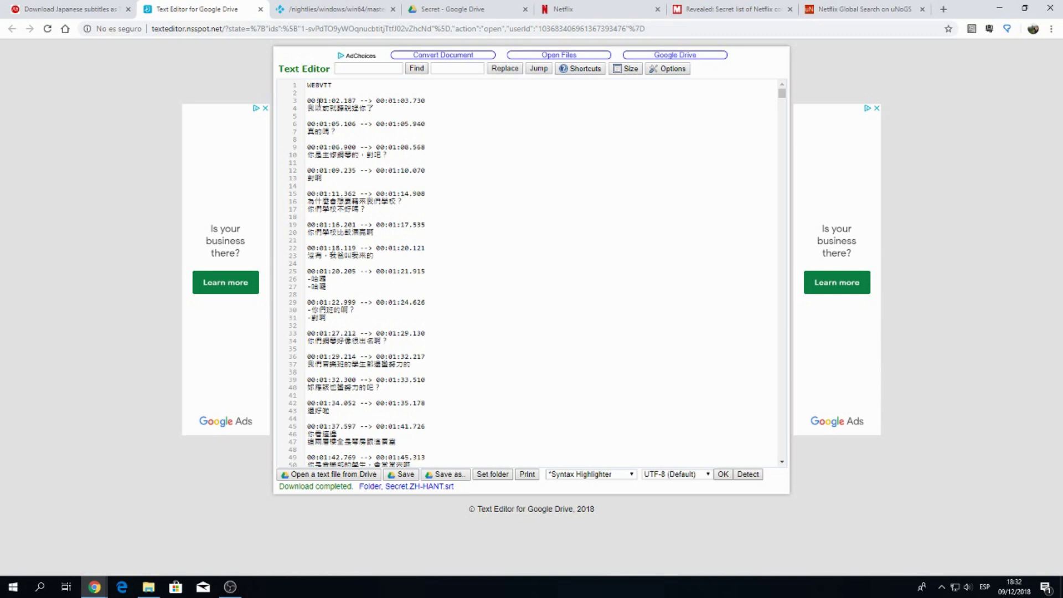
Read the title and introduction of the nihongonobaka.com article on downloading Netflix subtitles with a Kodi plugin
key(ctrl+shift+Tab)
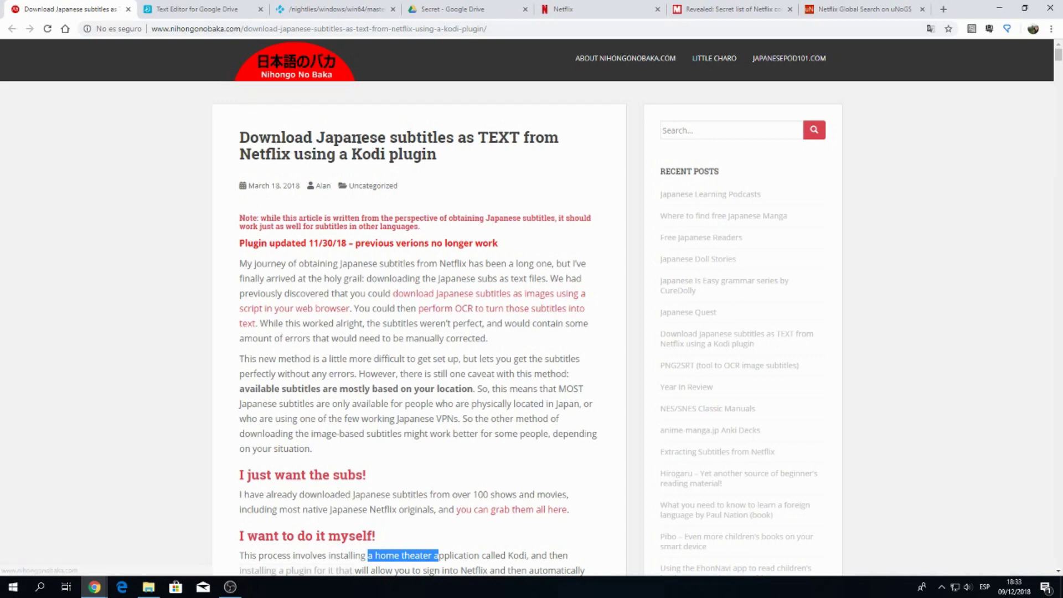
drag(247, 264, 592, 278)
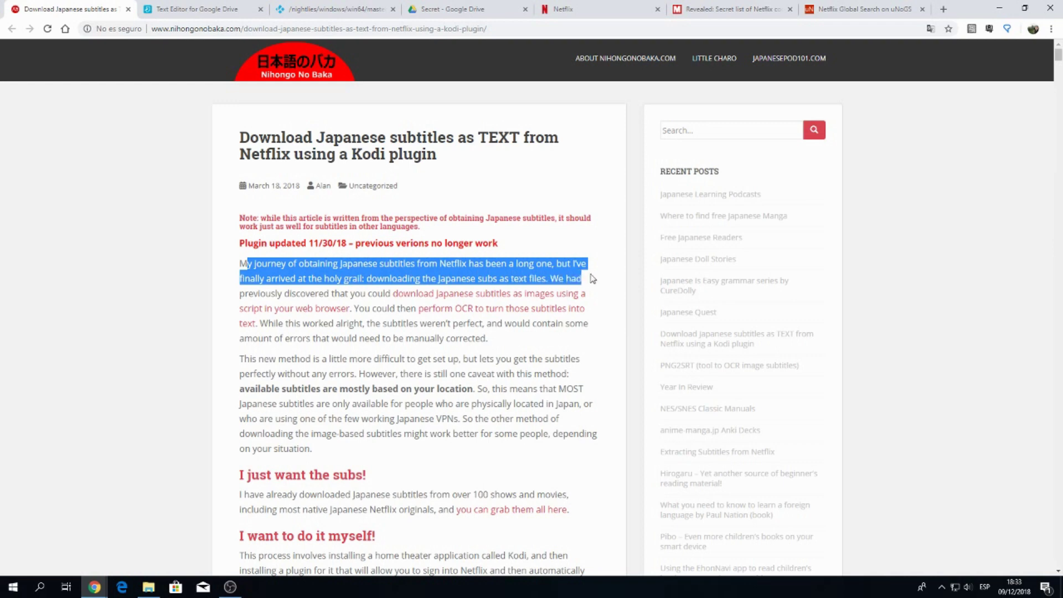
click(592, 278)
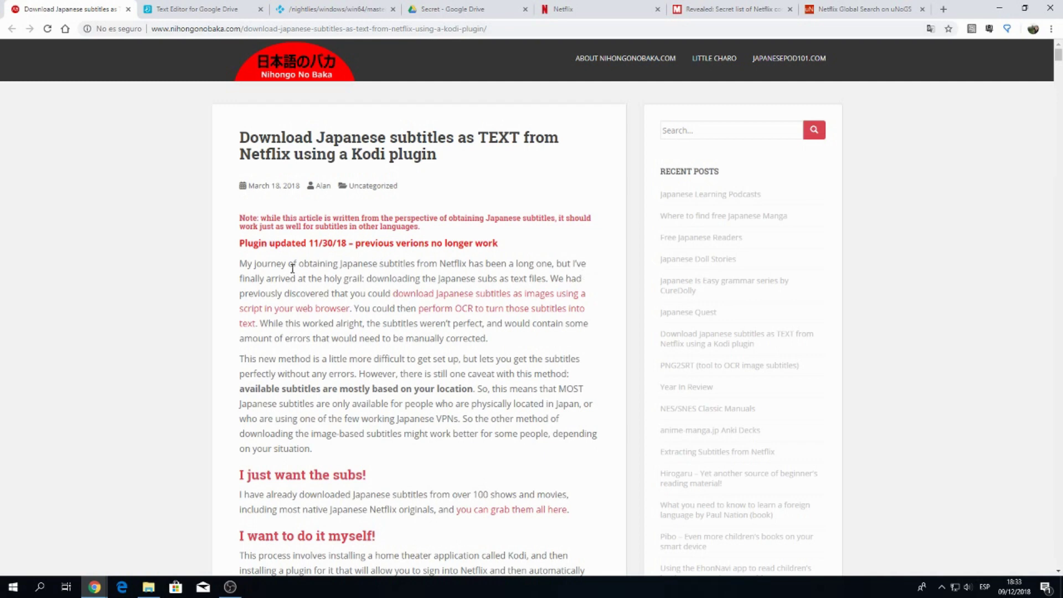
drag(241, 265, 560, 278)
drag(352, 154, 437, 157)
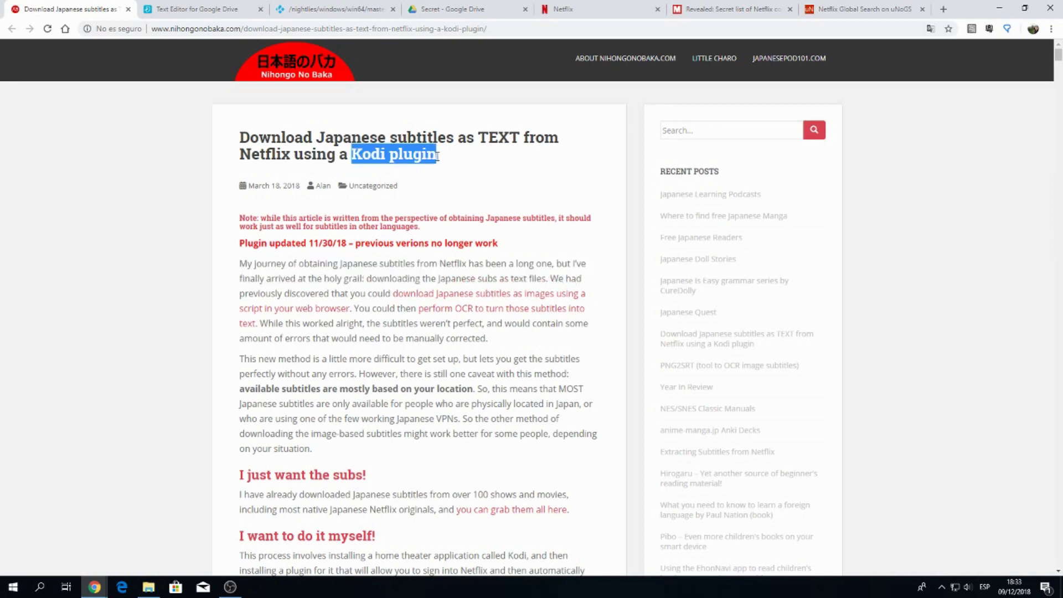
Locate the 2018-Dec-09 build on the Kodi win64 nightlies page and install Kodi into C:\Program Files\Kodi with the Start menu folder Kodi
click(328, 15)
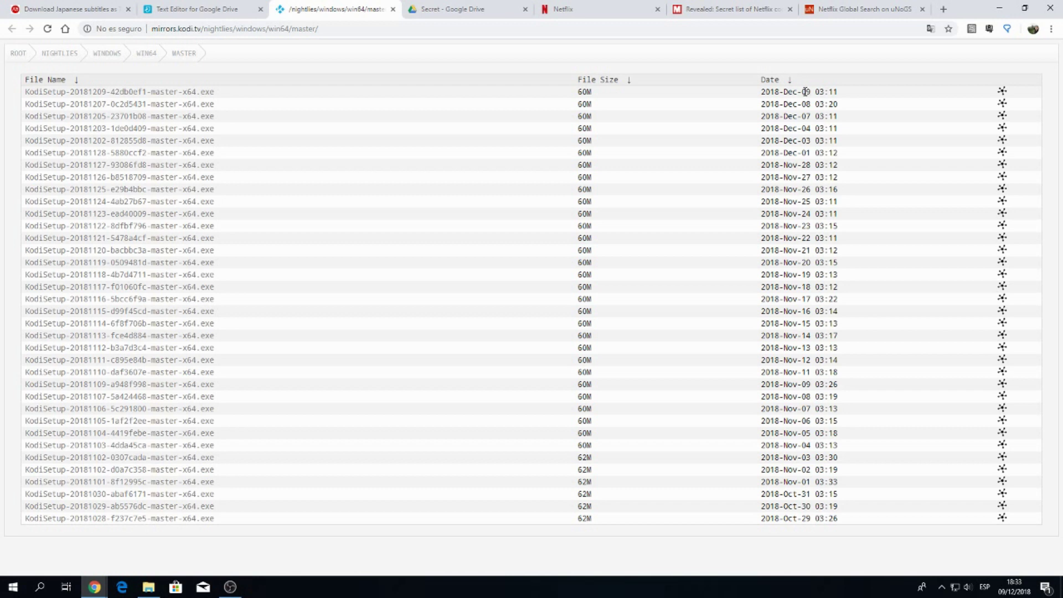
drag(787, 94, 812, 92)
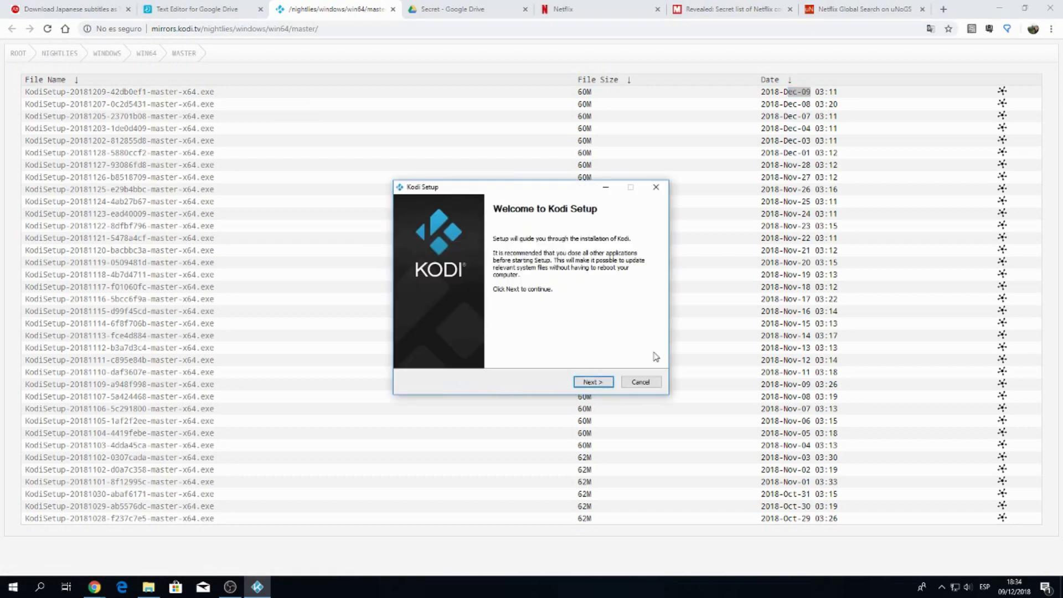
click(603, 383)
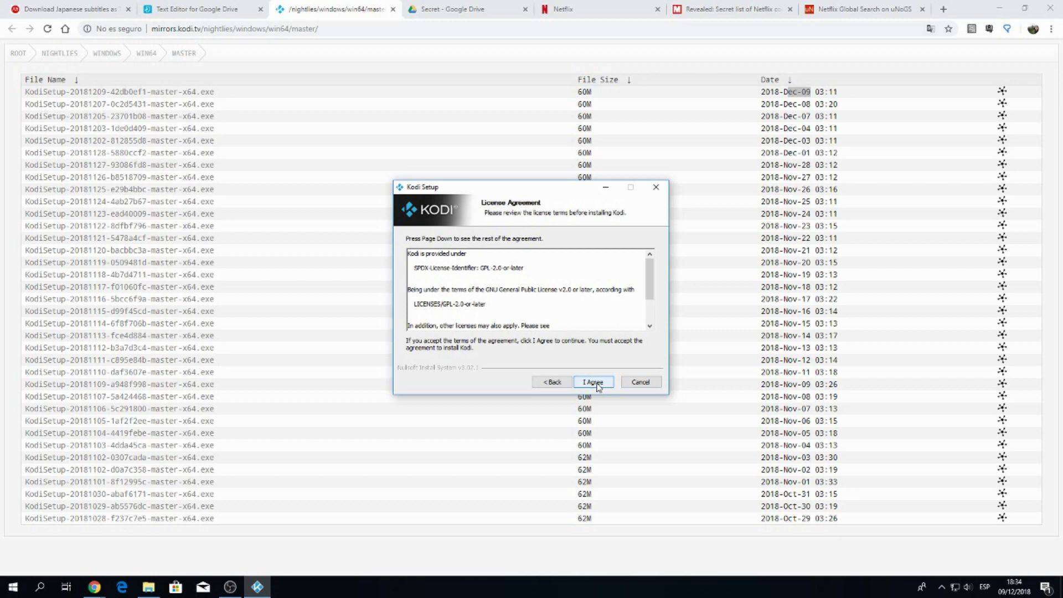
click(598, 386)
click(593, 383)
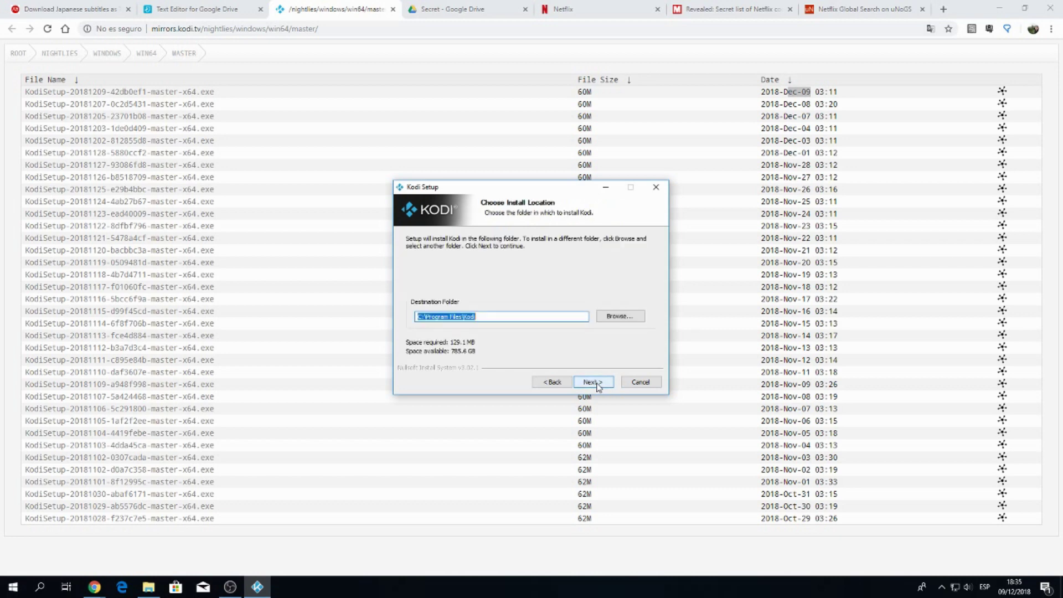
click(594, 382)
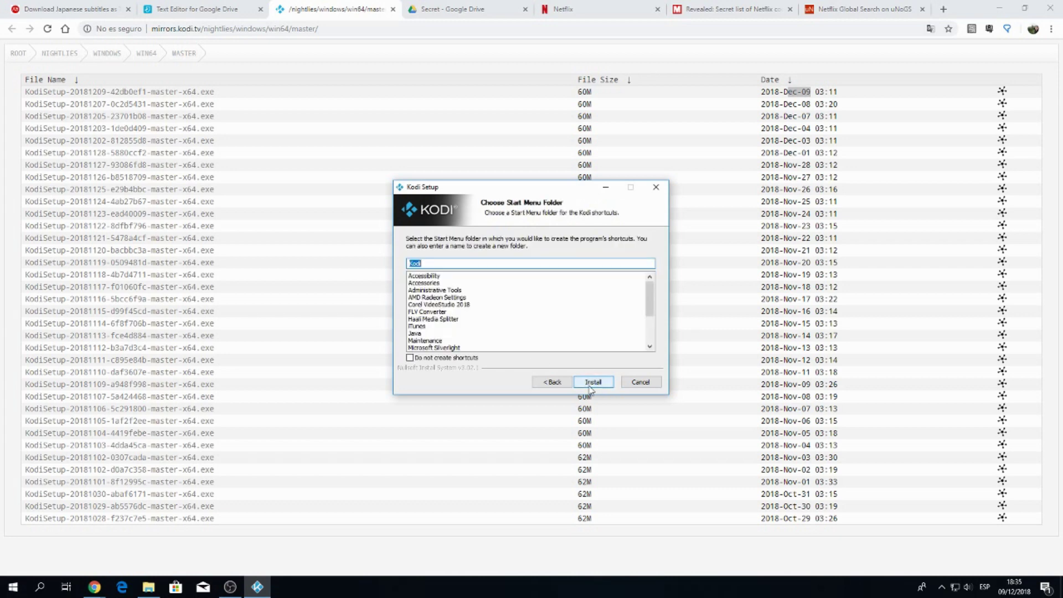
click(592, 382)
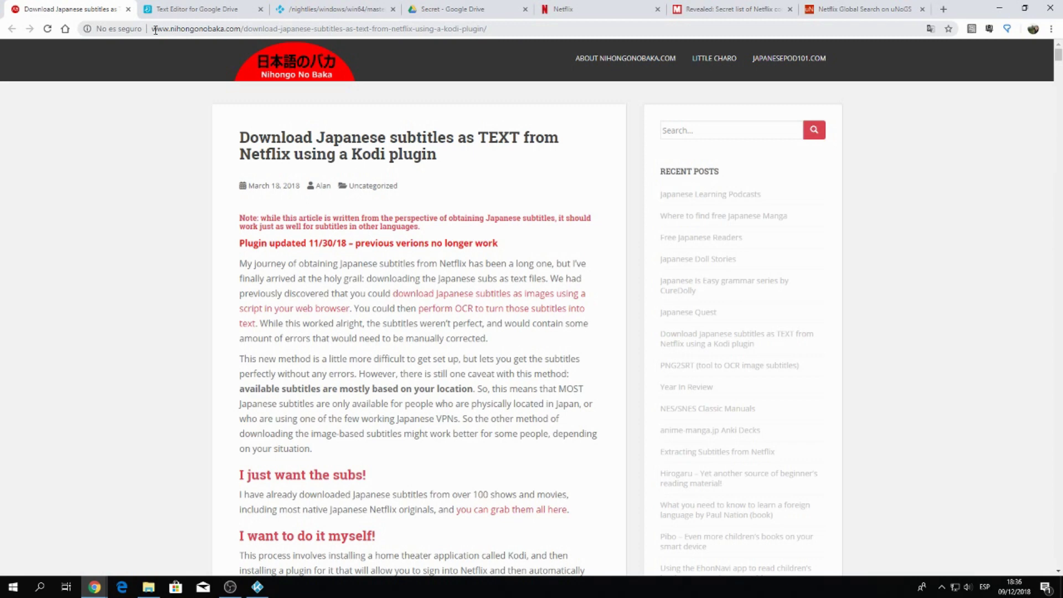
Find the Netflix Subtitle Downloader 0.13.12 link in the article's comments and download Netflix.Subtitle.Downloader-0.13.12.zip from MEGA
drag(155, 29, 536, 45)
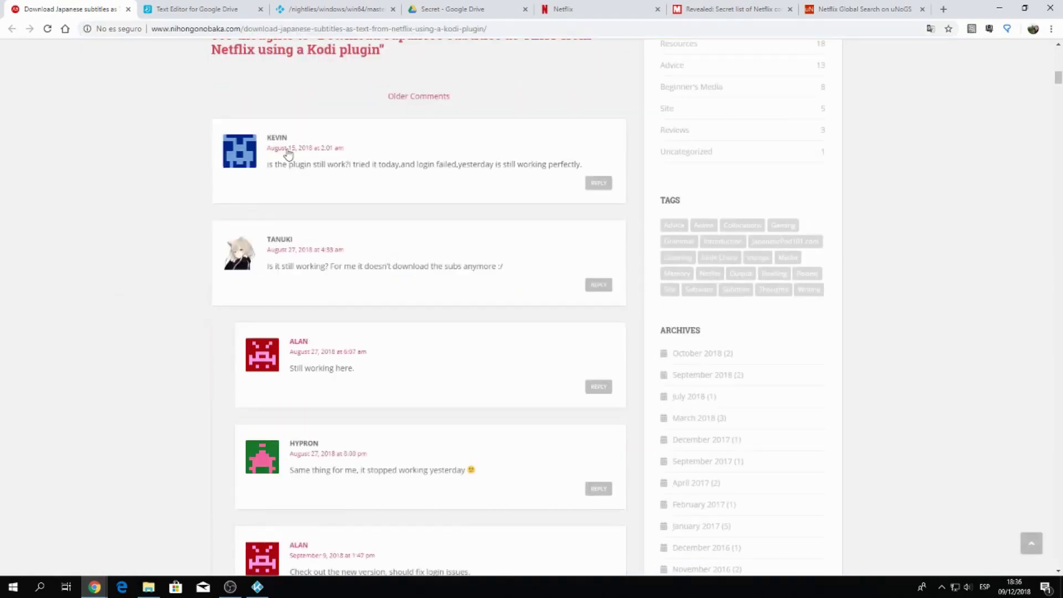
scroll(316, 233, down, 9)
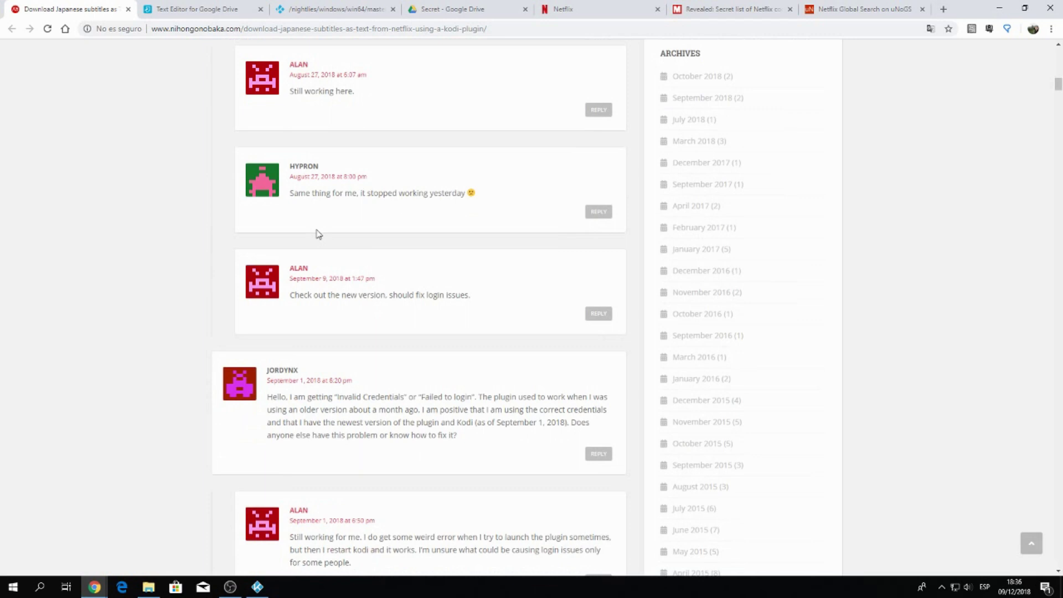
scroll(317, 233, down, 2)
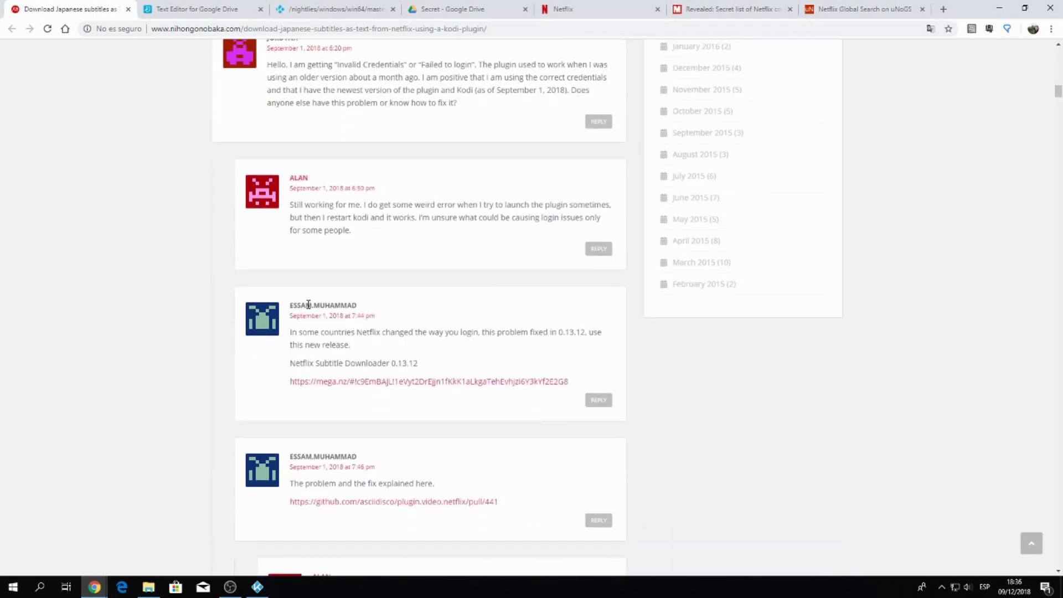
triple_click(293, 317)
drag(397, 363, 425, 368)
click(384, 382)
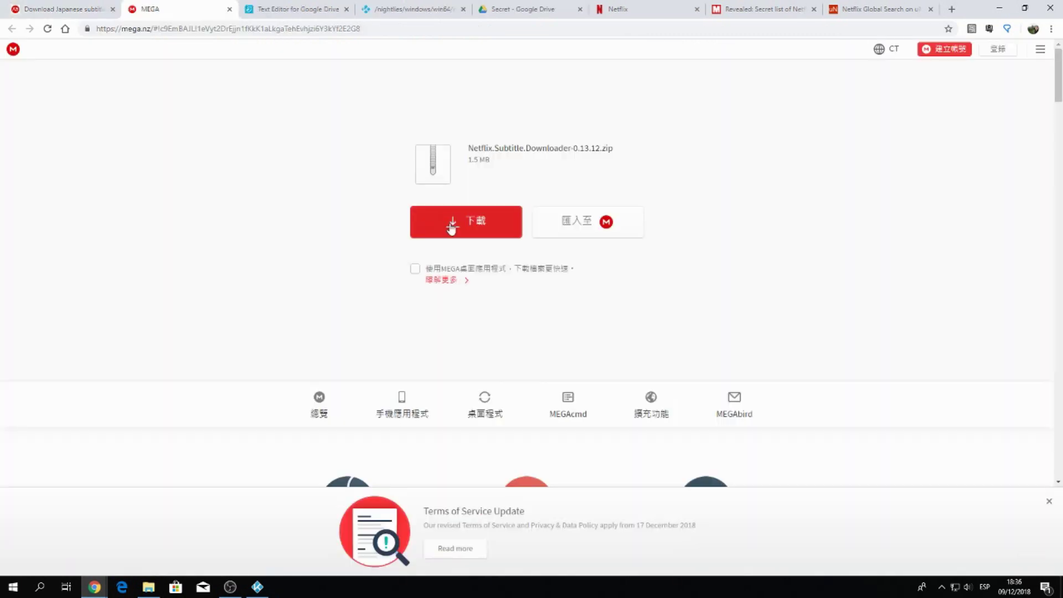
click(451, 227)
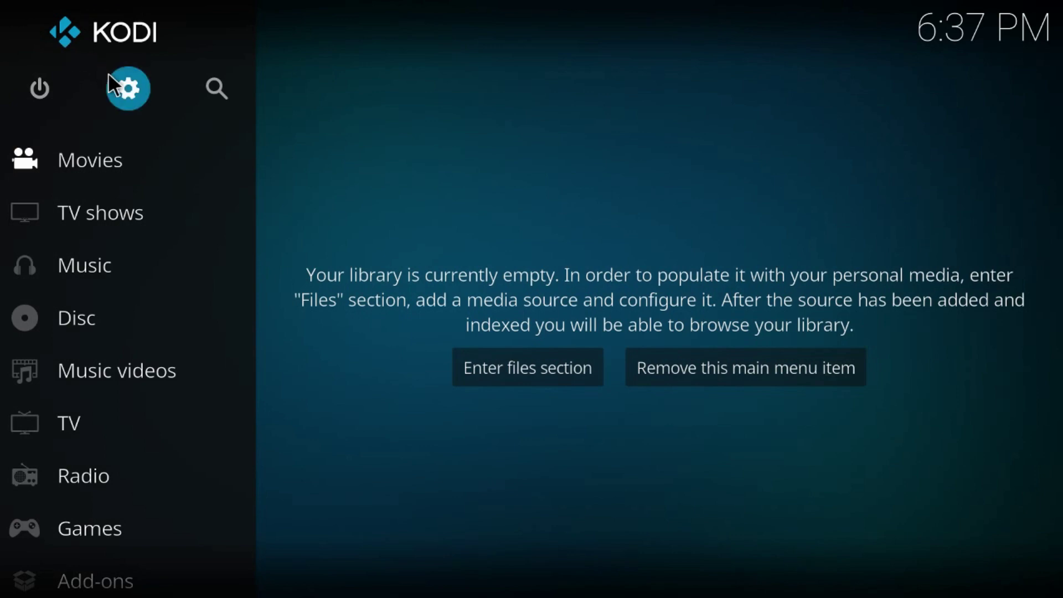
Switch to Kodi and set the interface skin's fonts to Arial based
click(125, 88)
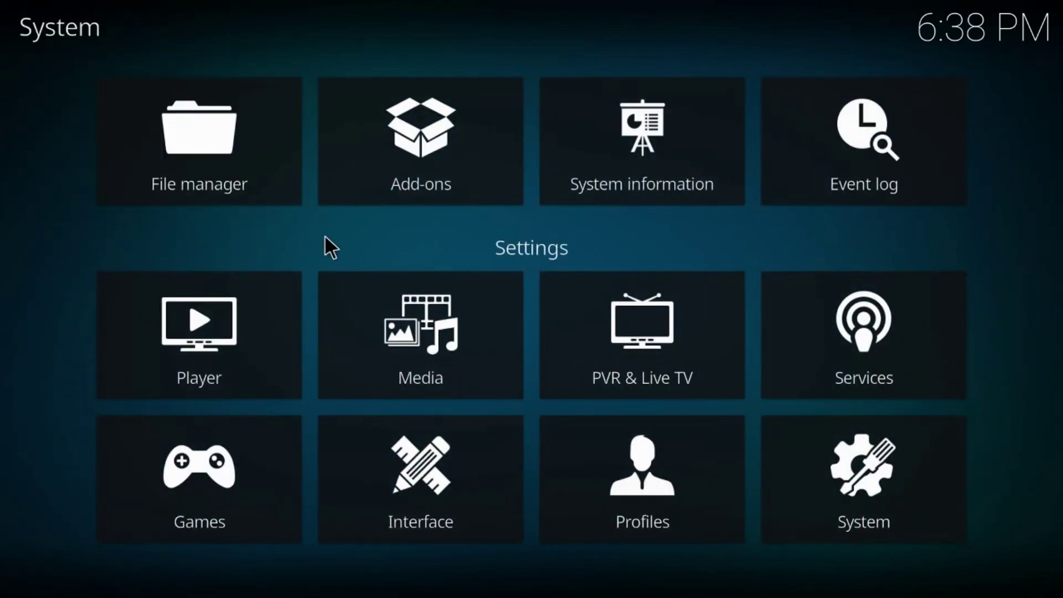
click(430, 472)
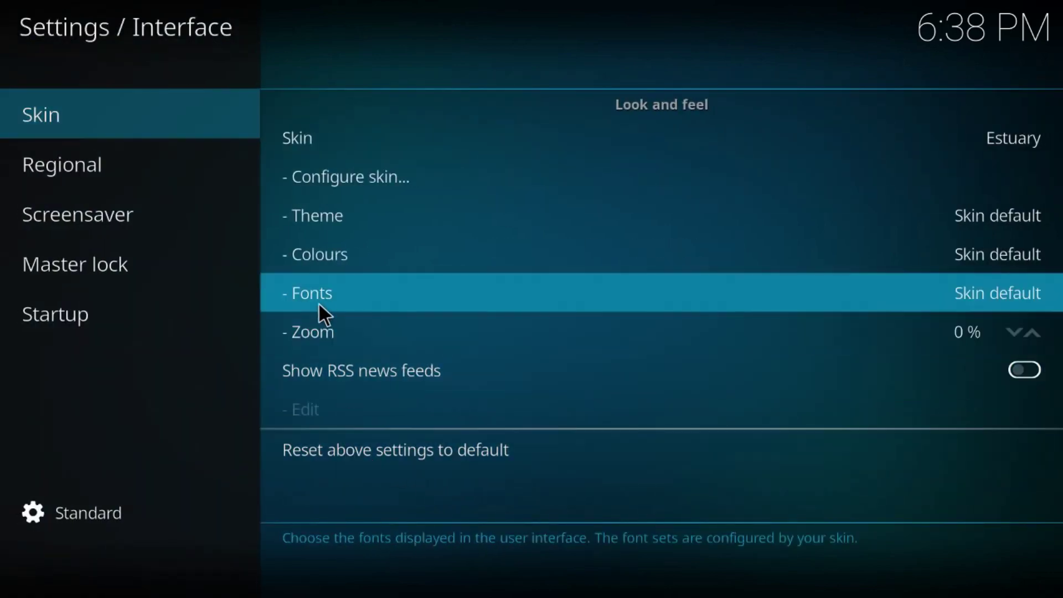
click(320, 298)
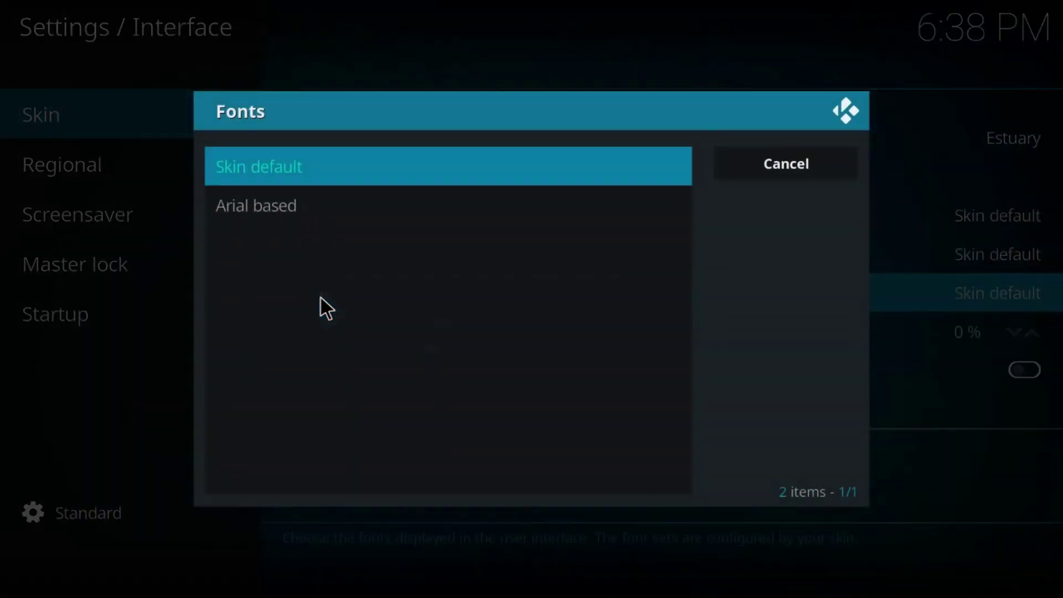
click(280, 208)
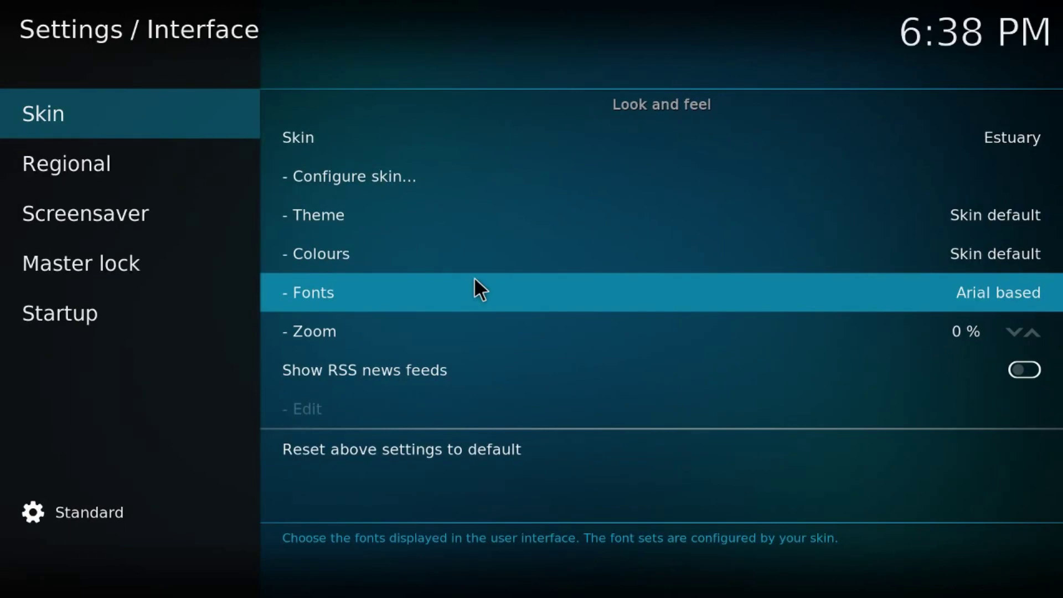
key(Escape)
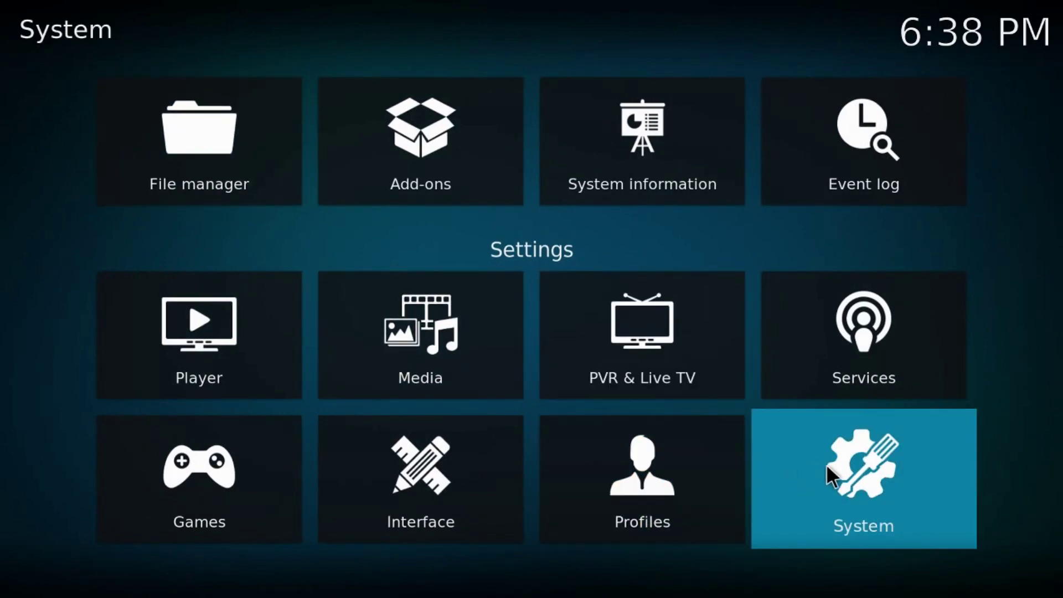
Allow add-on installation from unknown sources in the system settings and accept the personal data risk
click(826, 467)
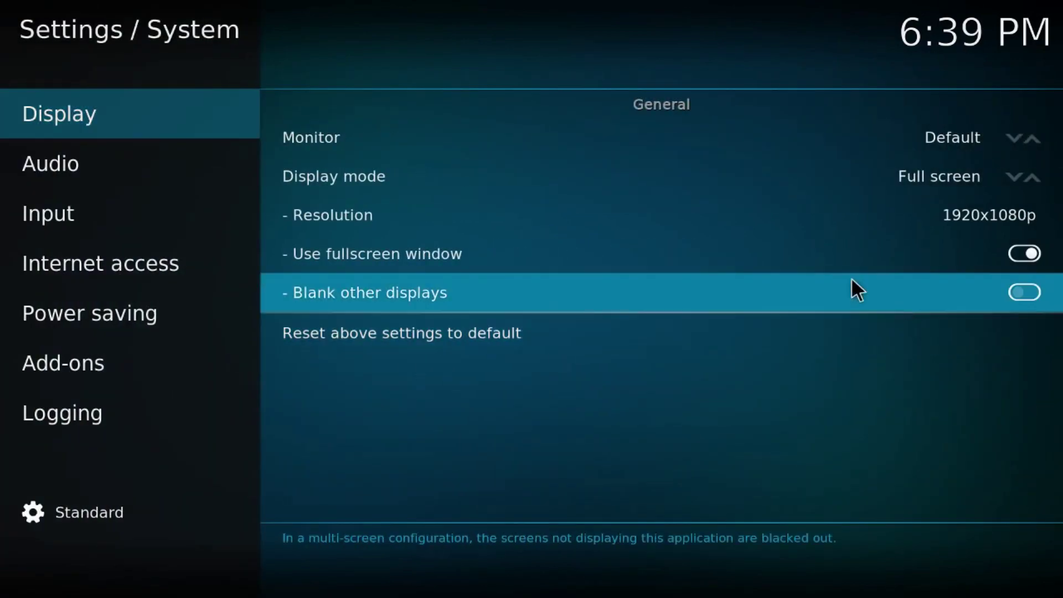
mouse_move(126, 369)
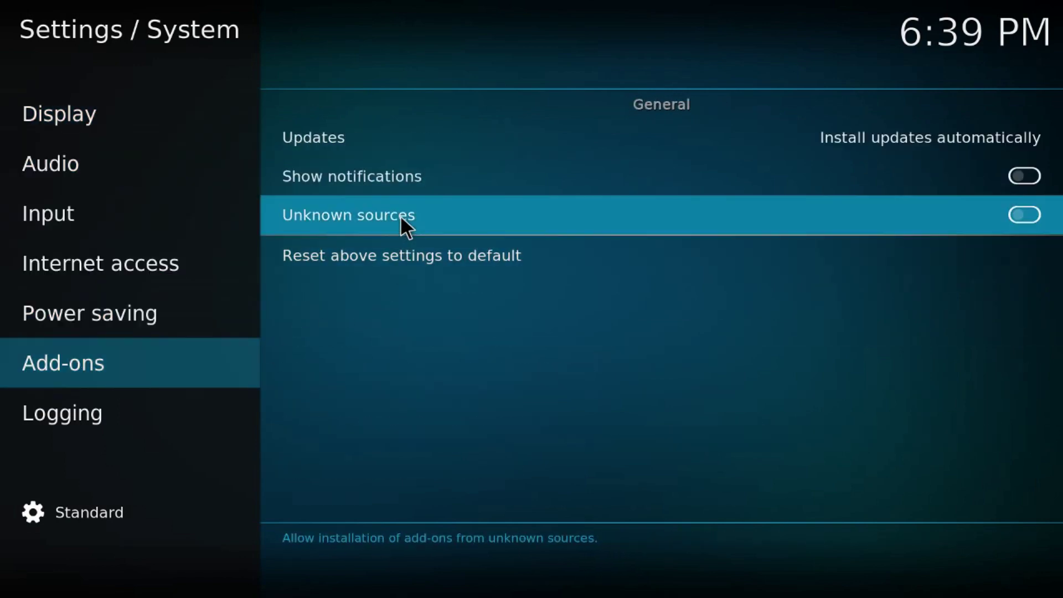
click(1023, 217)
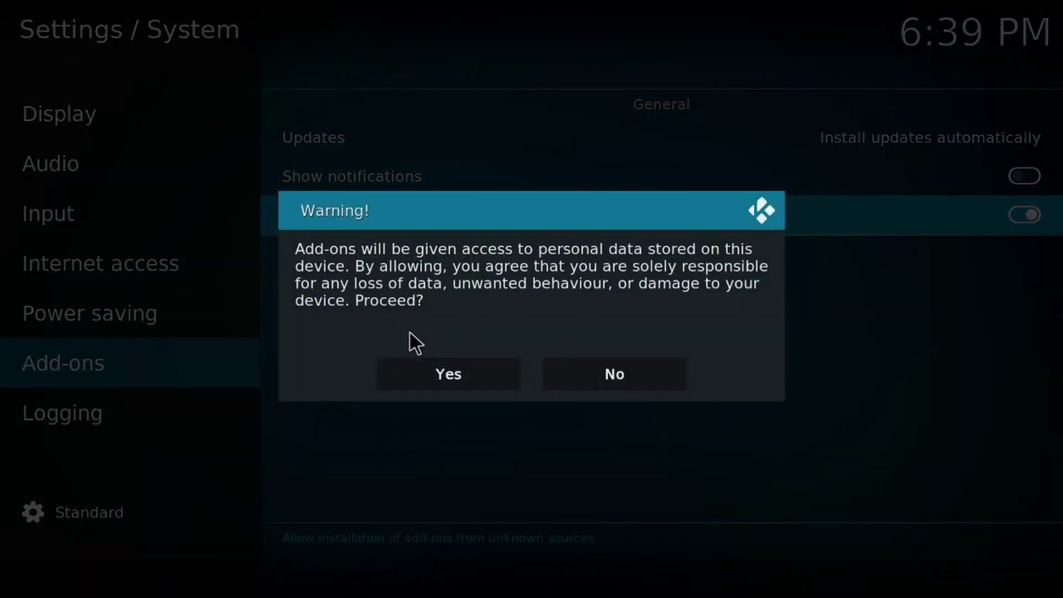
click(429, 377)
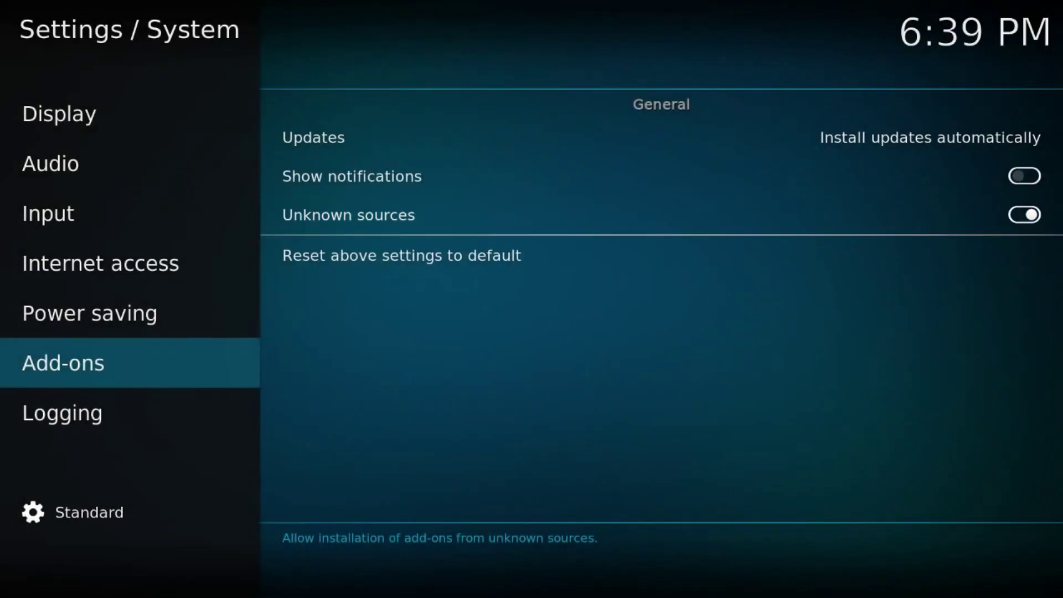
right_click(479, 224)
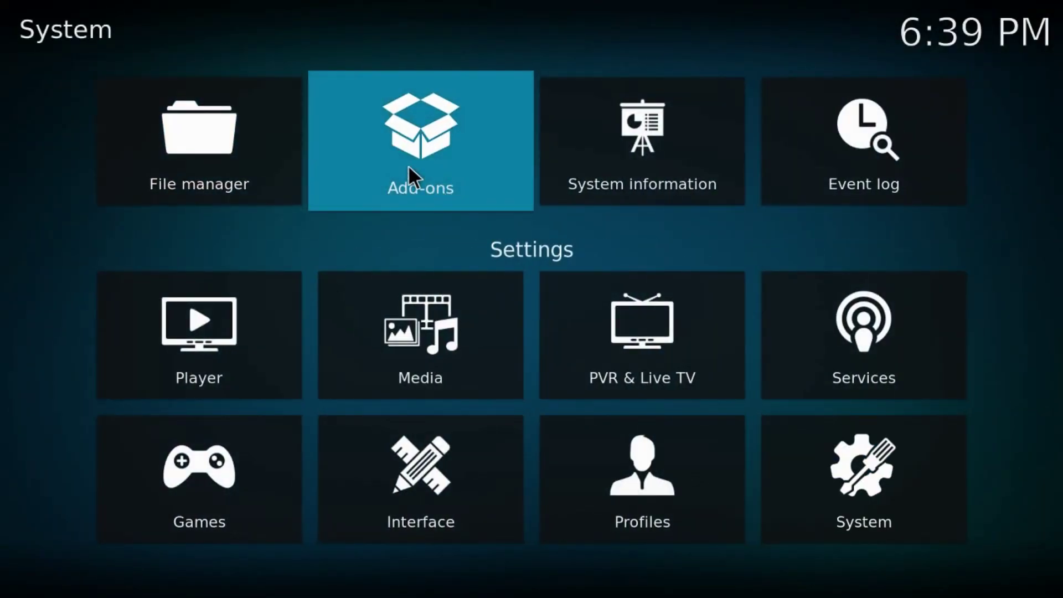
Install the add-on from Netflix.Subtitle.Downloader-0.13.12.zip and return to the home screen
click(409, 168)
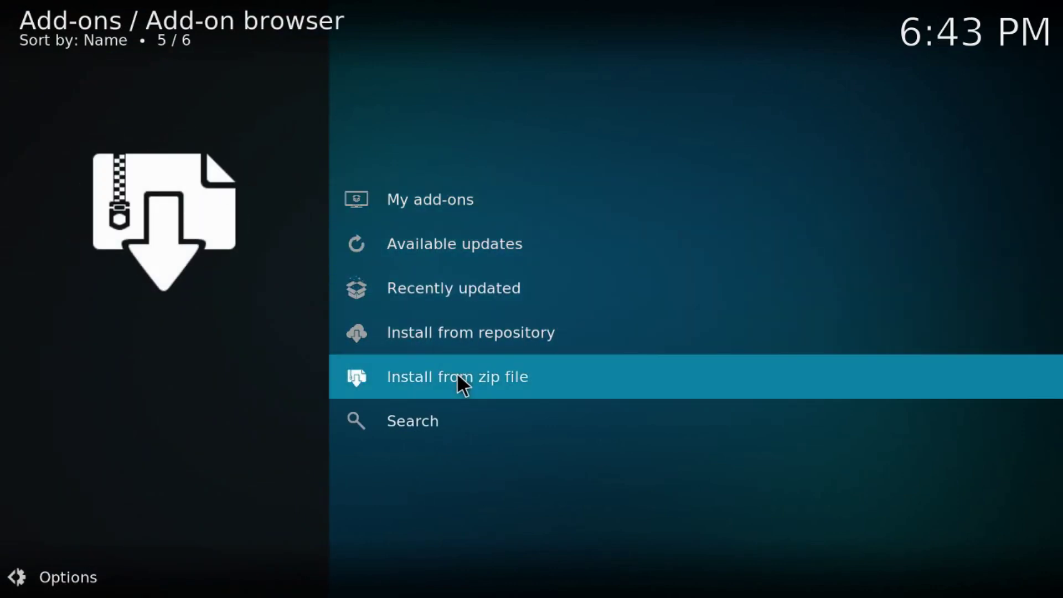
click(459, 377)
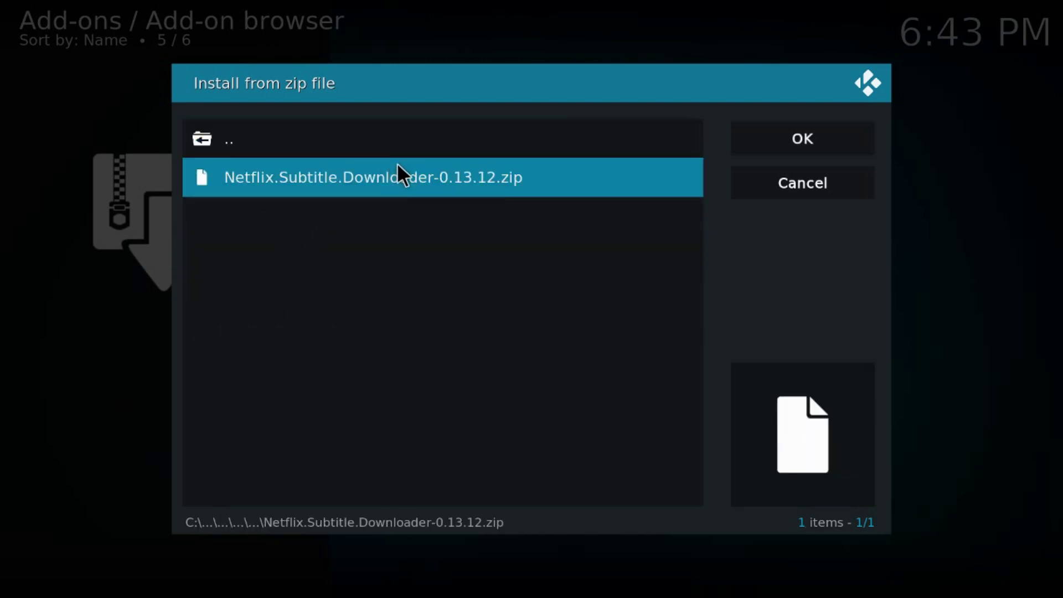
click(411, 176)
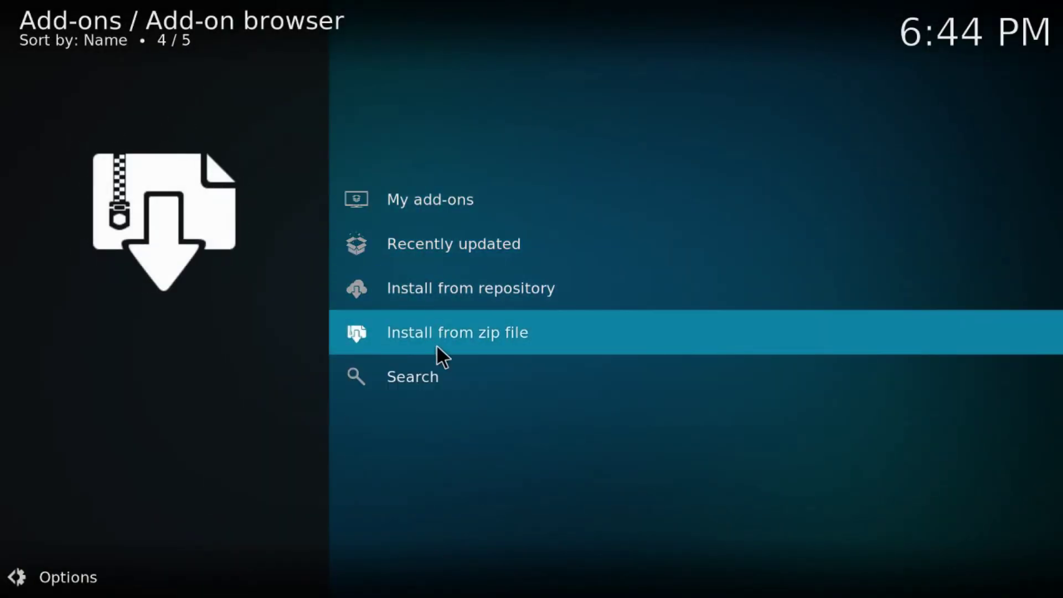
key(Escape)
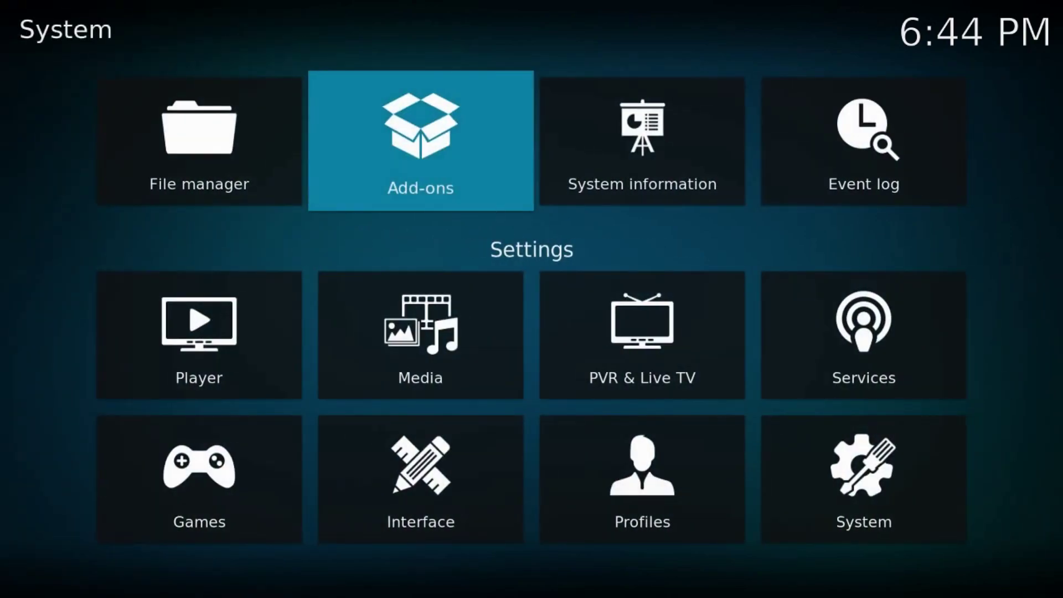
key(Escape)
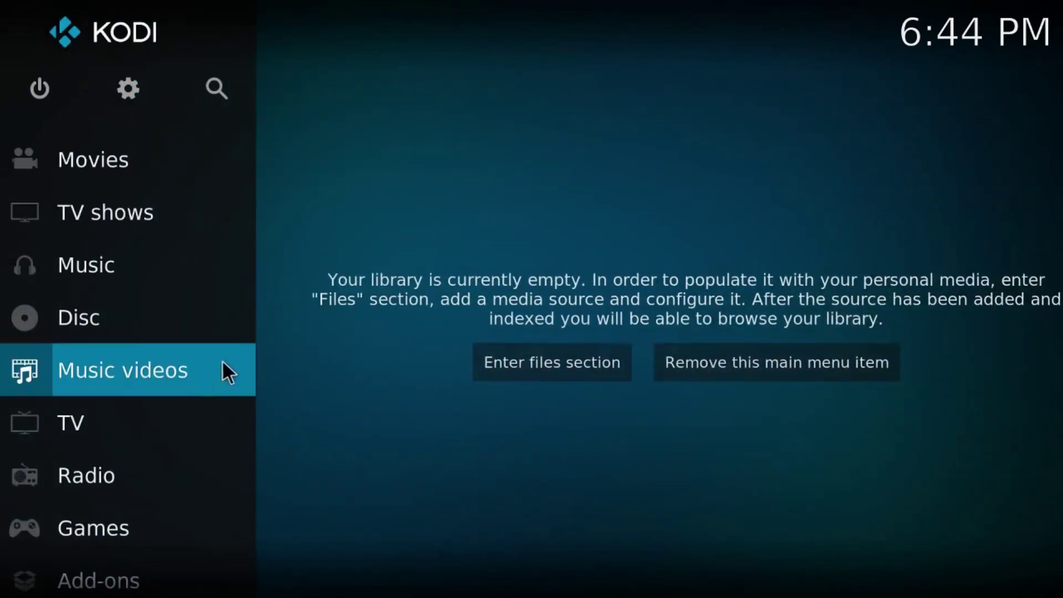
scroll(152, 329, down, 5)
scroll(127, 309, up, 5)
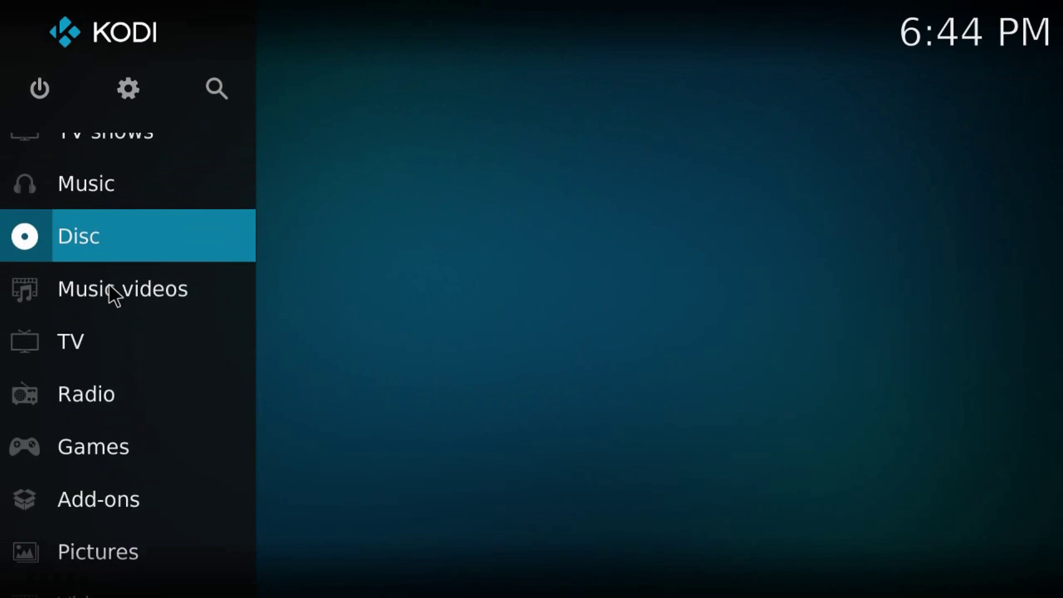
Set the NetflixSubs add-on's subtitles folder to C:\Users\User\Desktop\Netflix subs and save the add-on settings
scroll(105, 277, down, 2)
scroll(111, 332, down, 1)
click(118, 422)
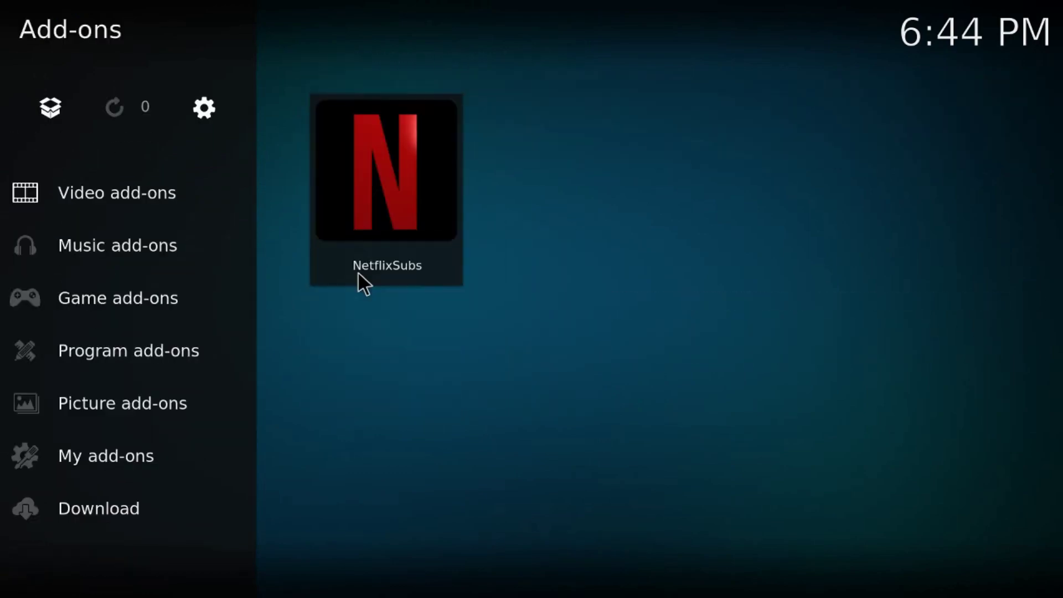
right_click(387, 211)
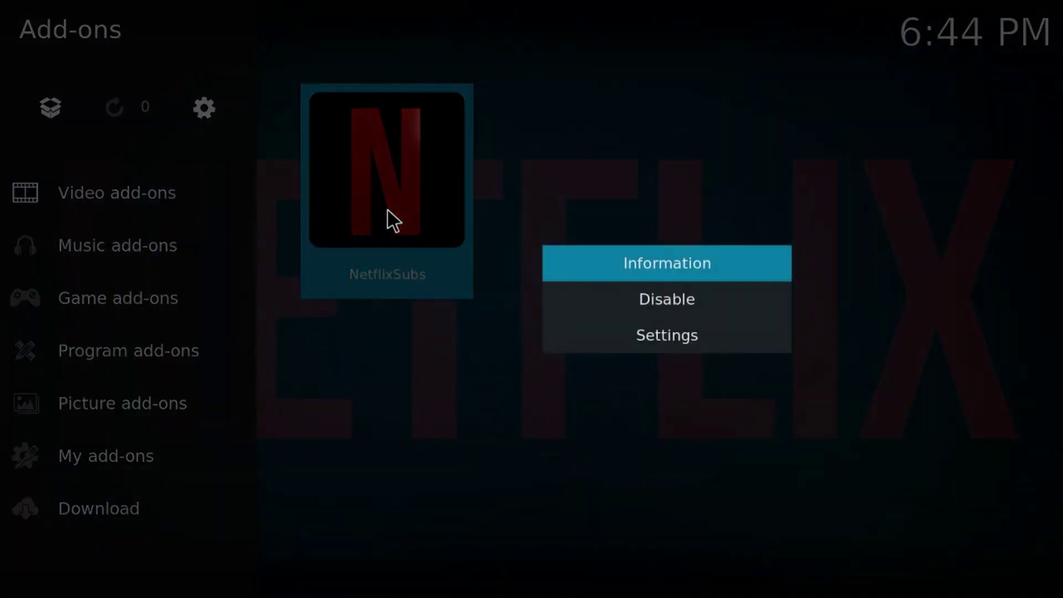
click(640, 336)
mouse_move(204, 446)
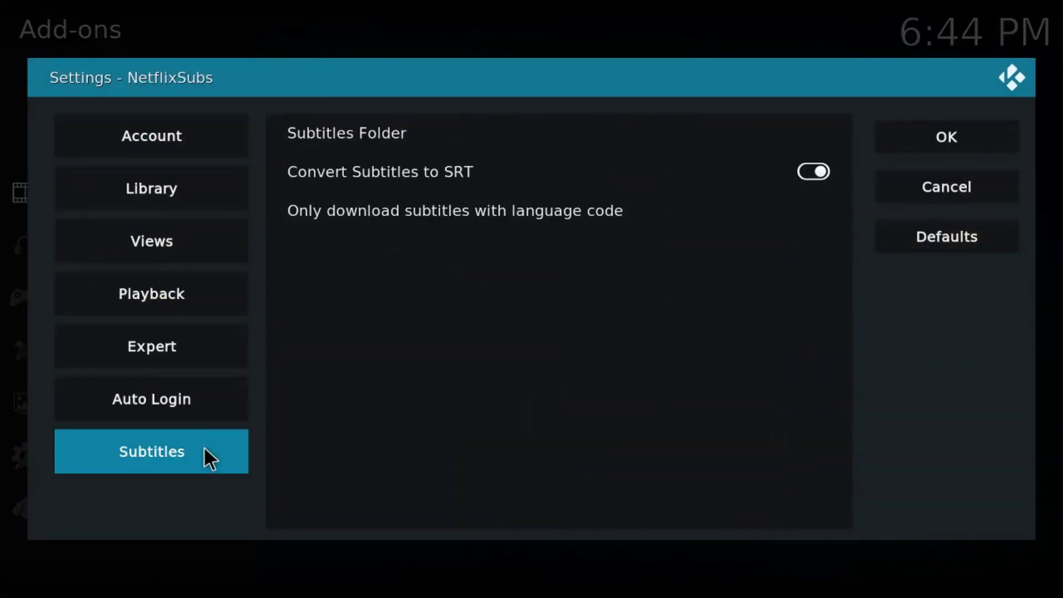
click(437, 137)
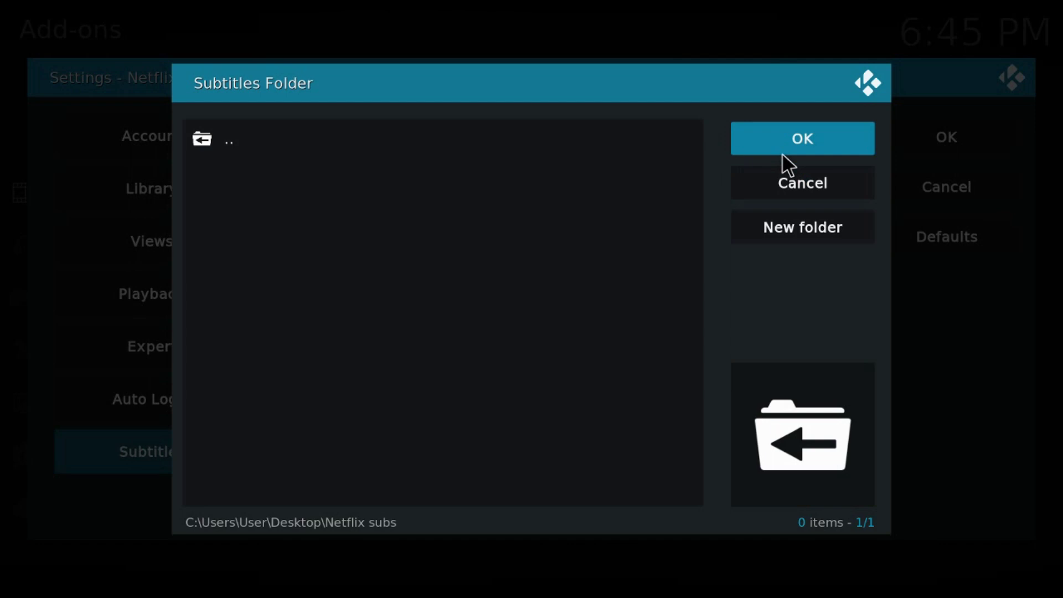
click(775, 138)
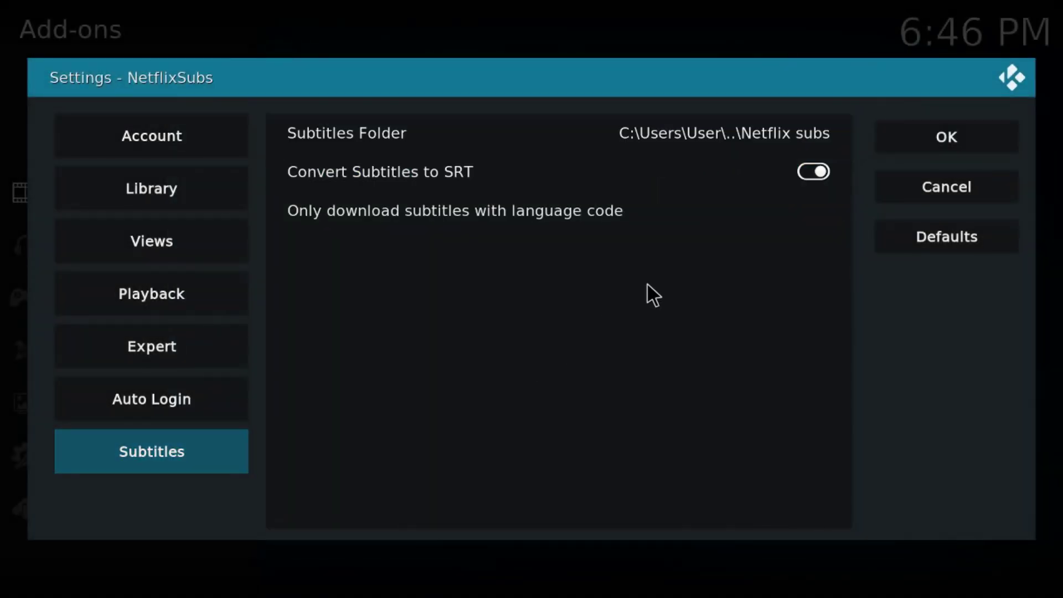
click(895, 148)
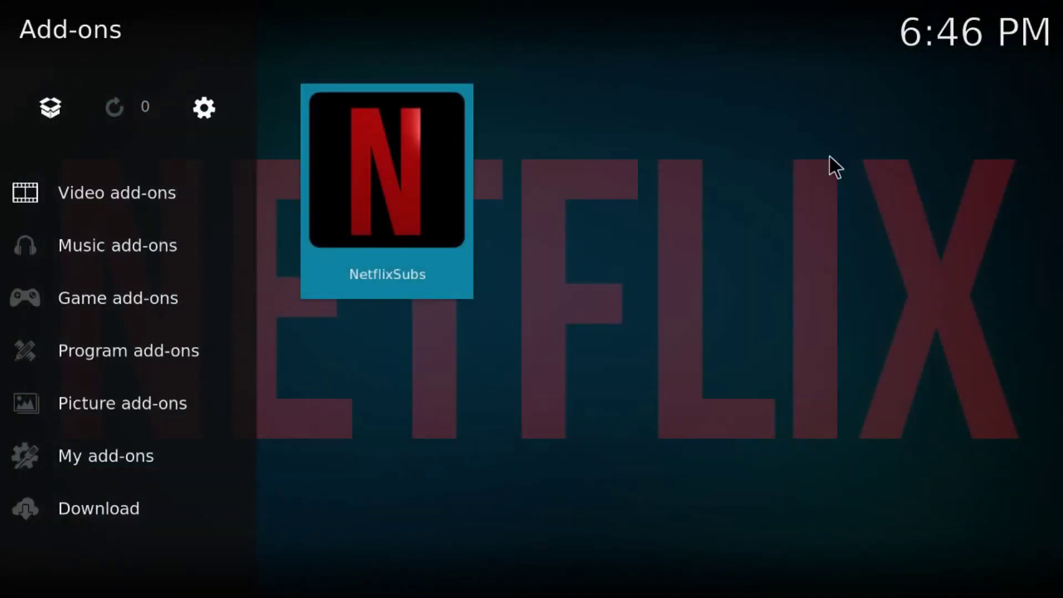
Launch the NetflixSubs add-on and open the third listed profile's catalogue
click(370, 177)
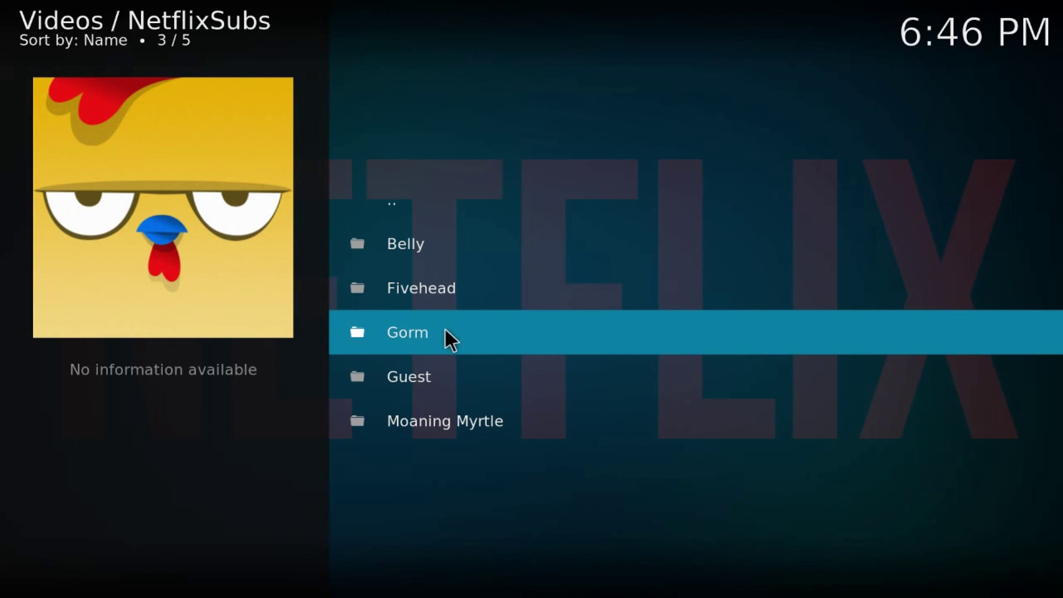
click(445, 330)
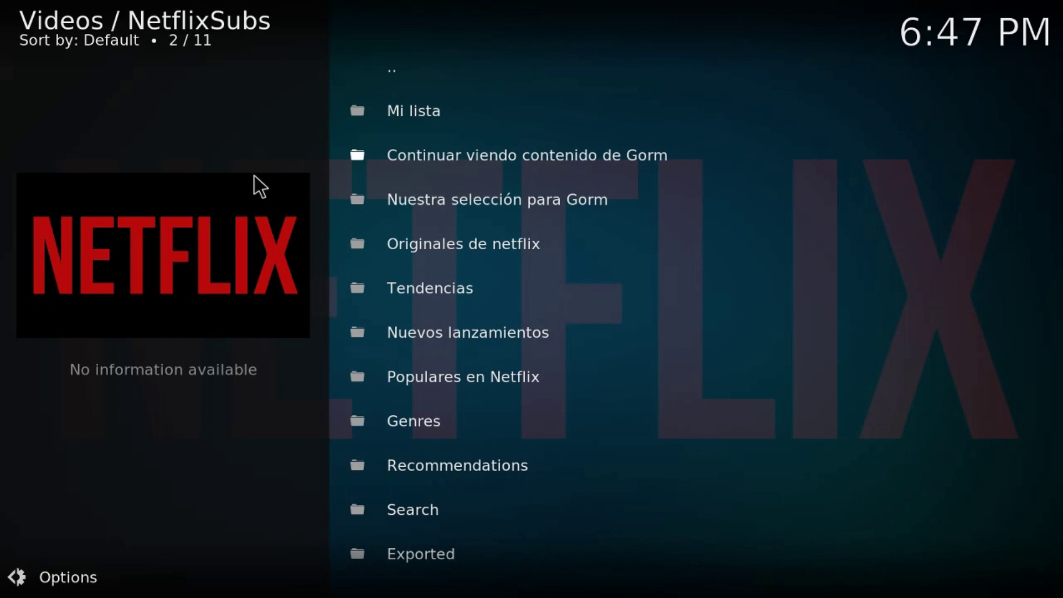
Switch to uNoGS in the browser and restrict the country selection to United Kingdom only
key(alt+Tab)
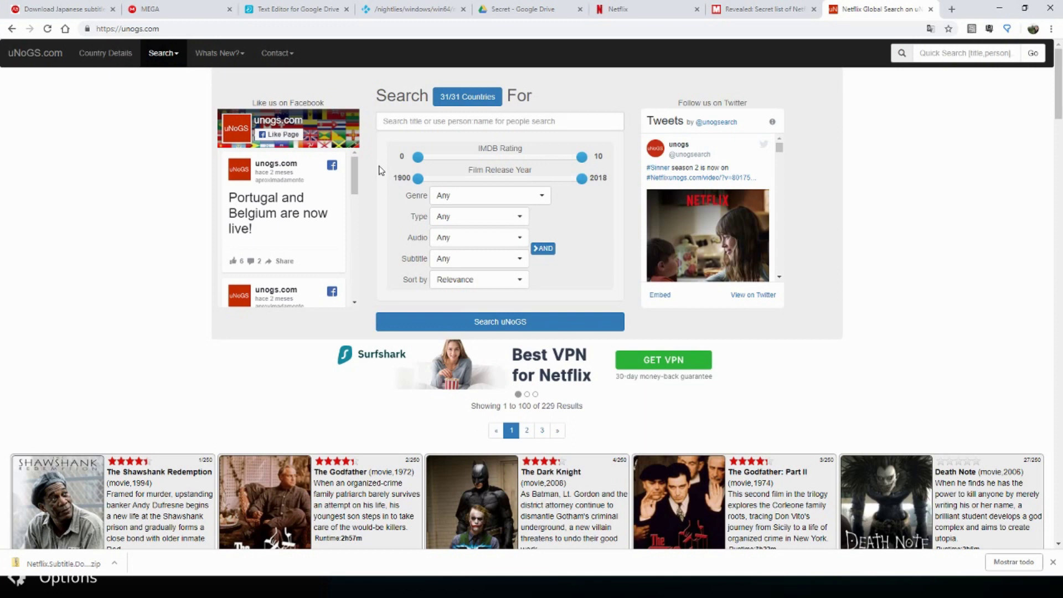
click(462, 100)
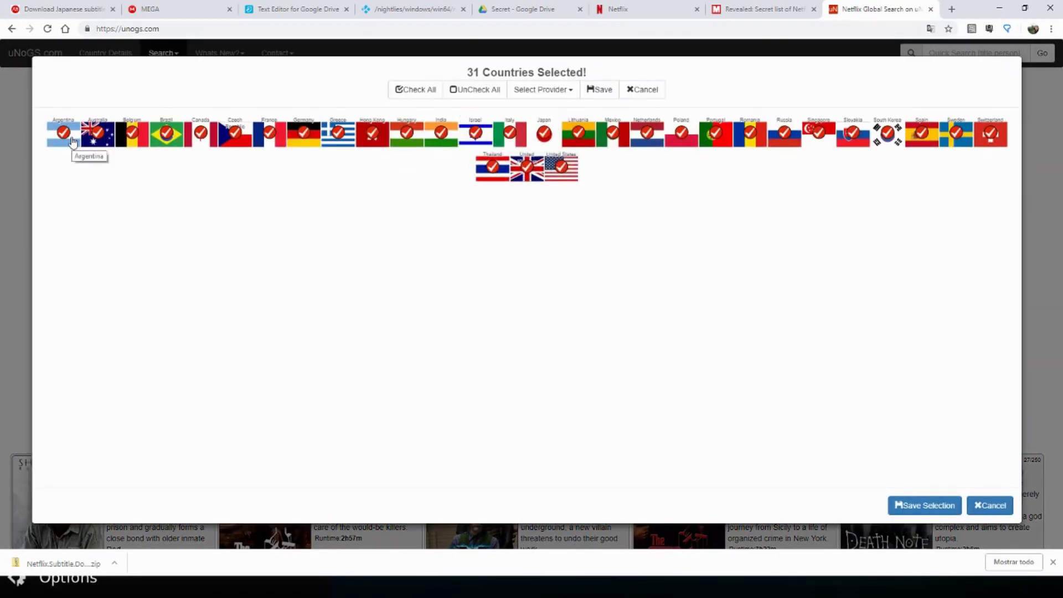
double_click(527, 168)
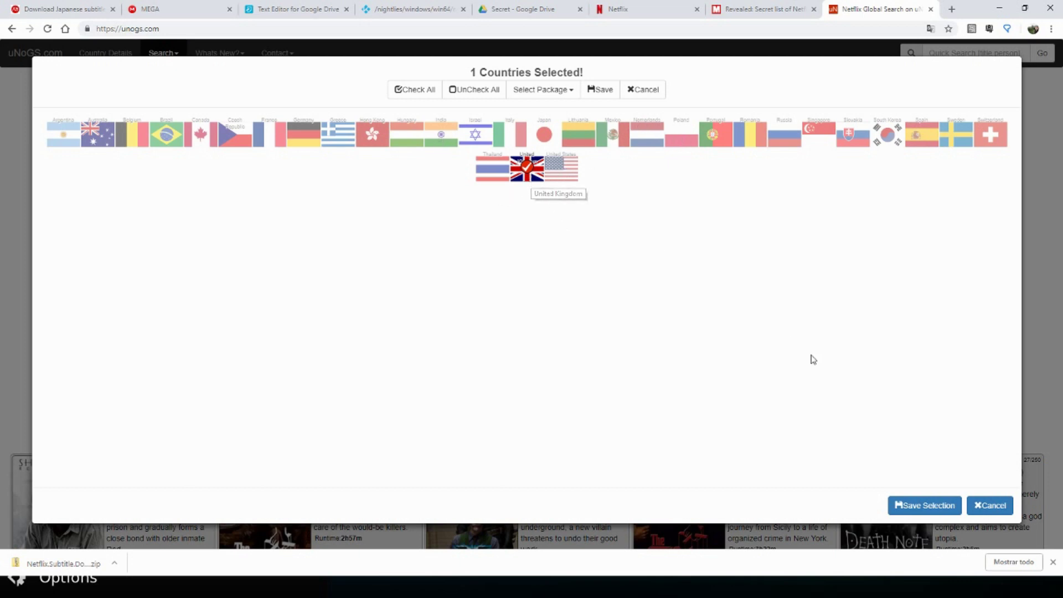
click(916, 508)
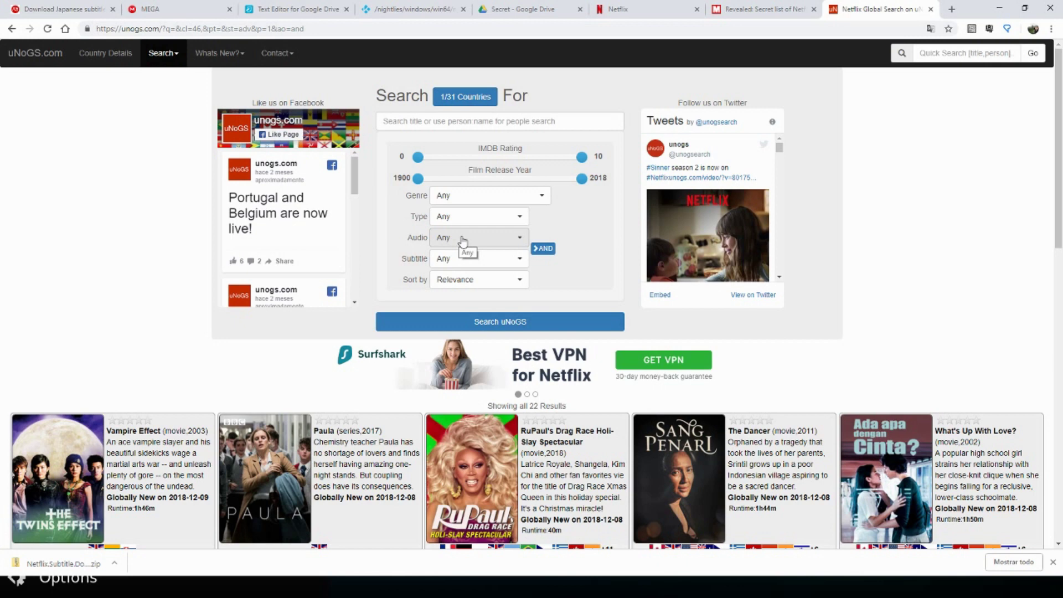
Search uNoGS for series with Mandarin audio and Traditional Chinese subtitles and browse the matching titles
click(463, 242)
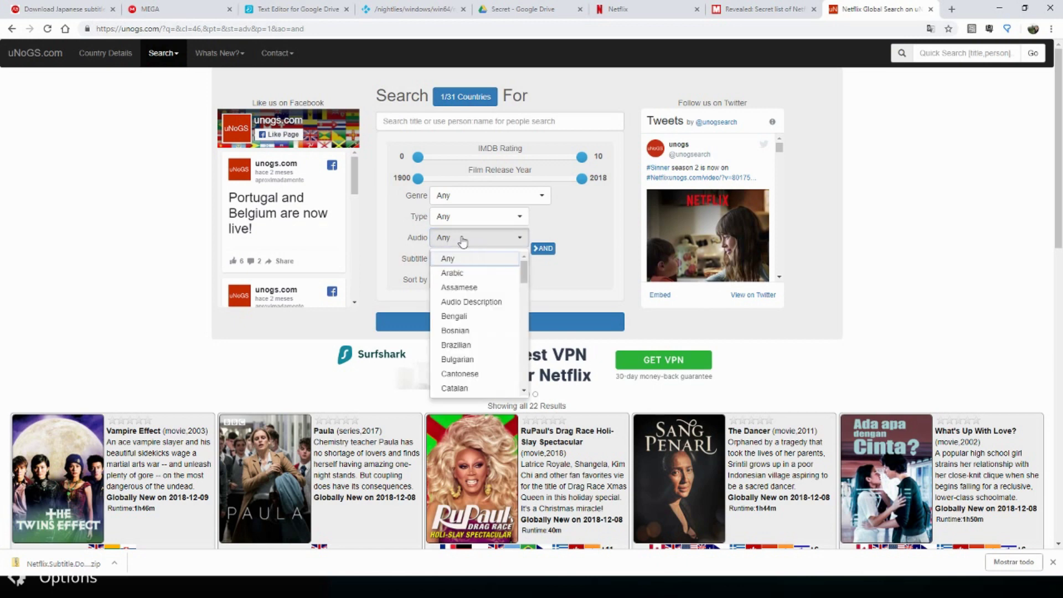
scroll(464, 332, down, 5)
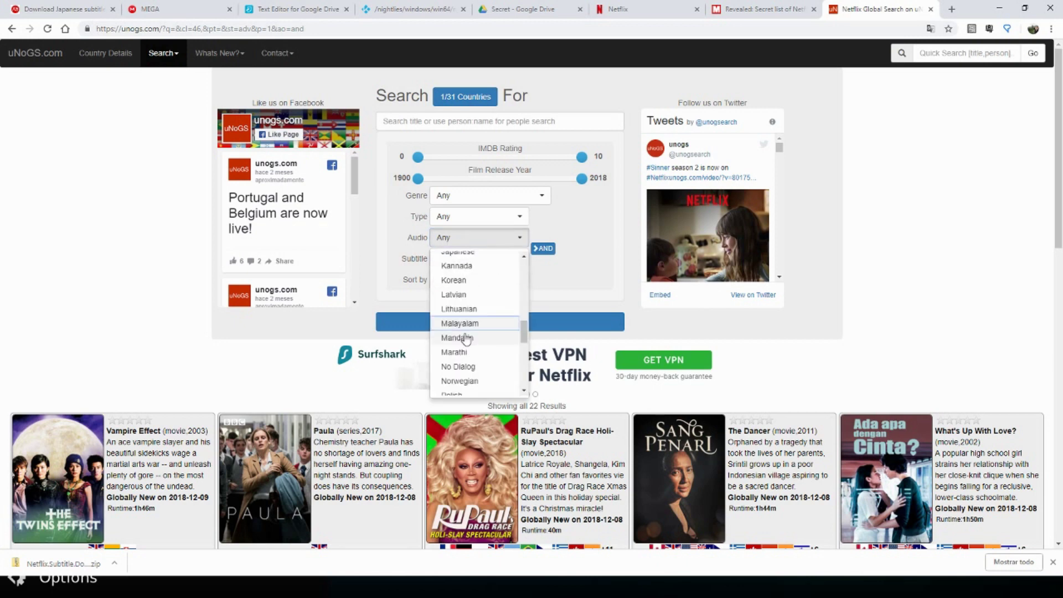
click(467, 339)
click(463, 262)
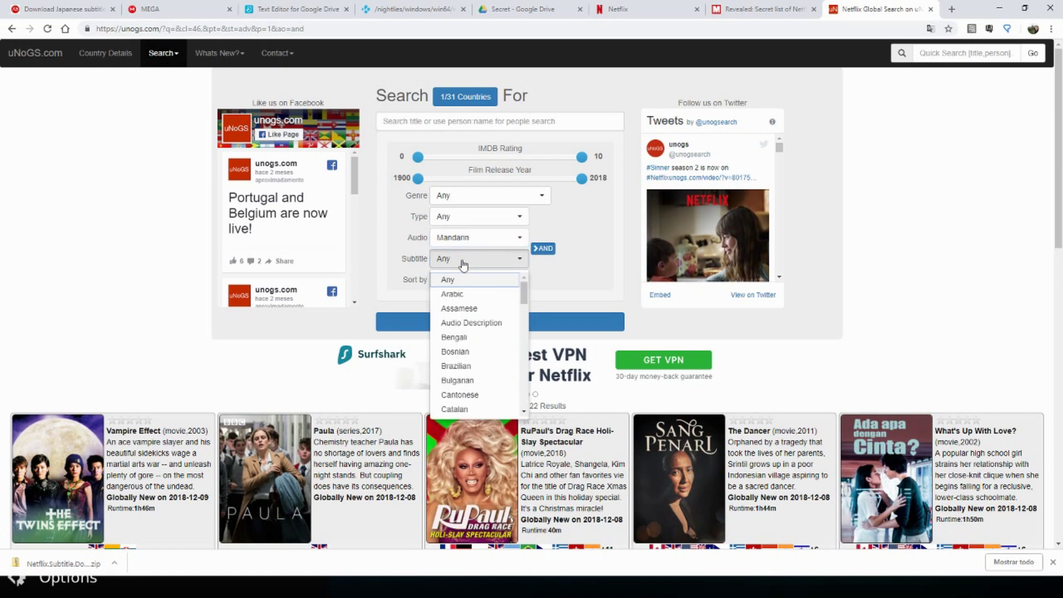
scroll(468, 274, down, 10)
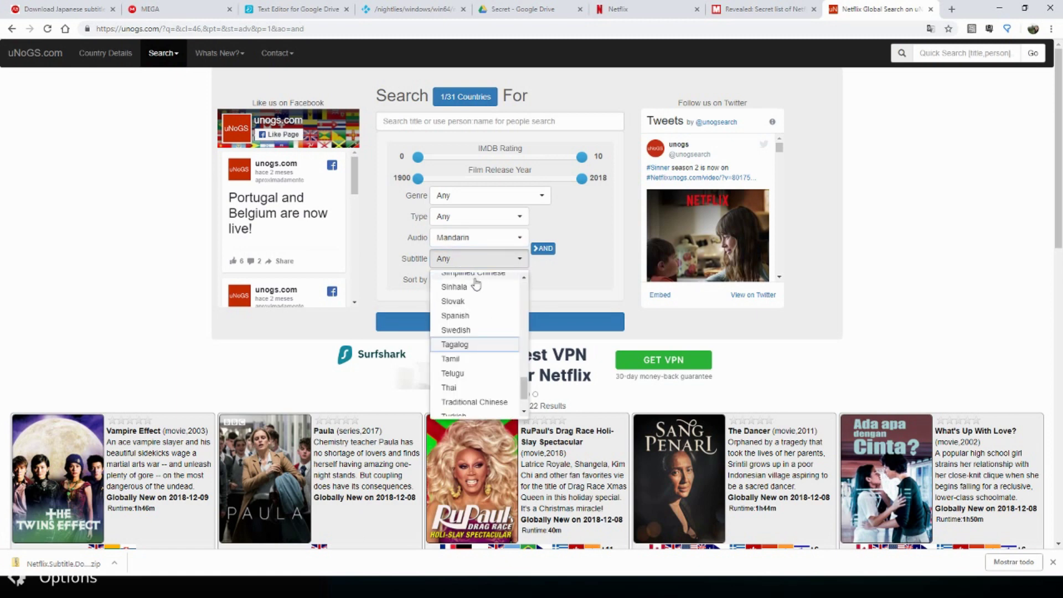
click(486, 403)
click(477, 217)
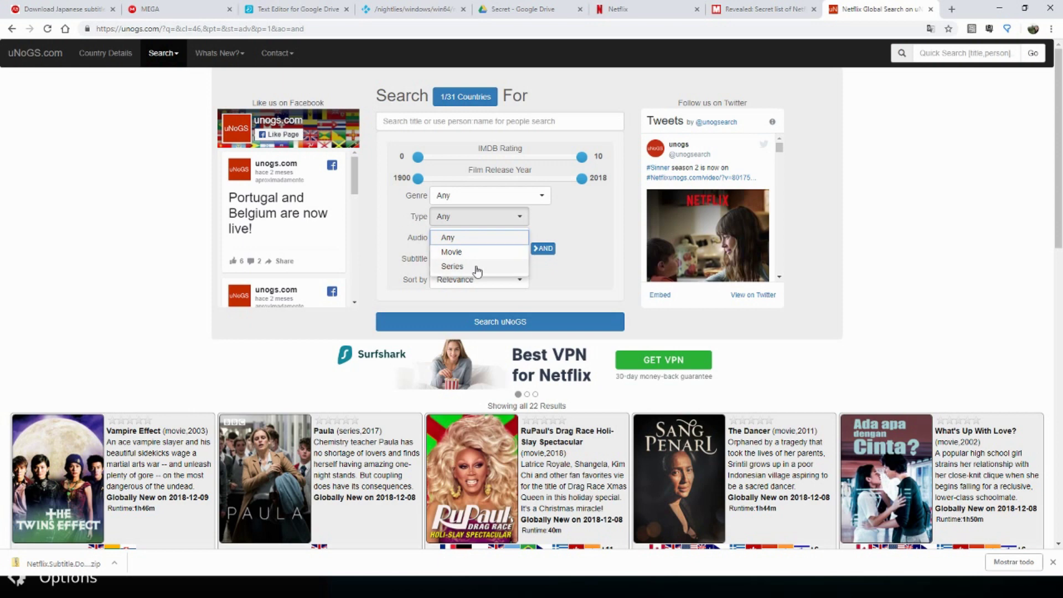
click(477, 267)
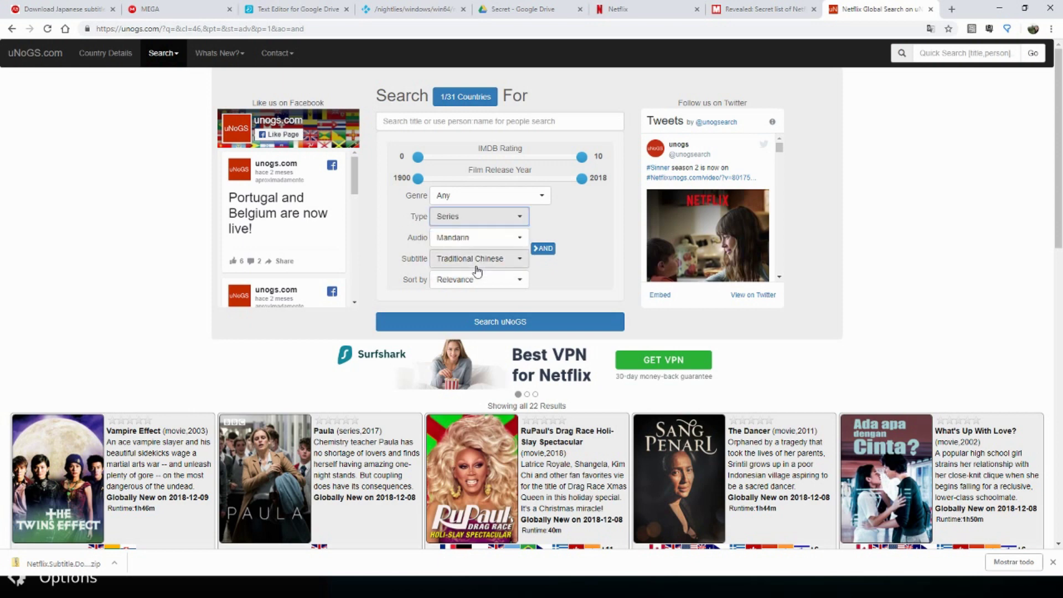
click(490, 328)
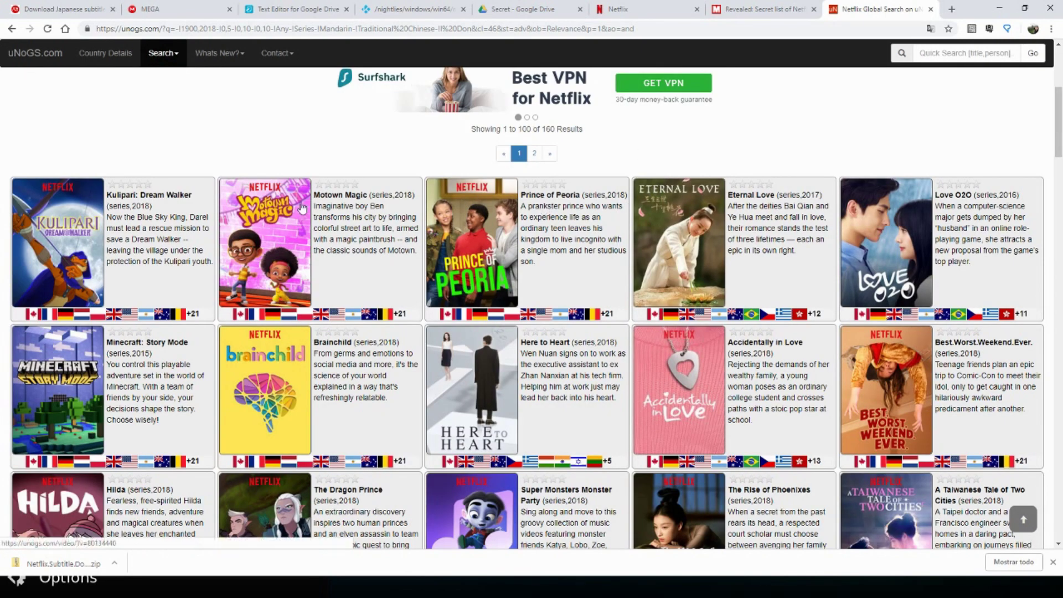
scroll(617, 291, up, 2)
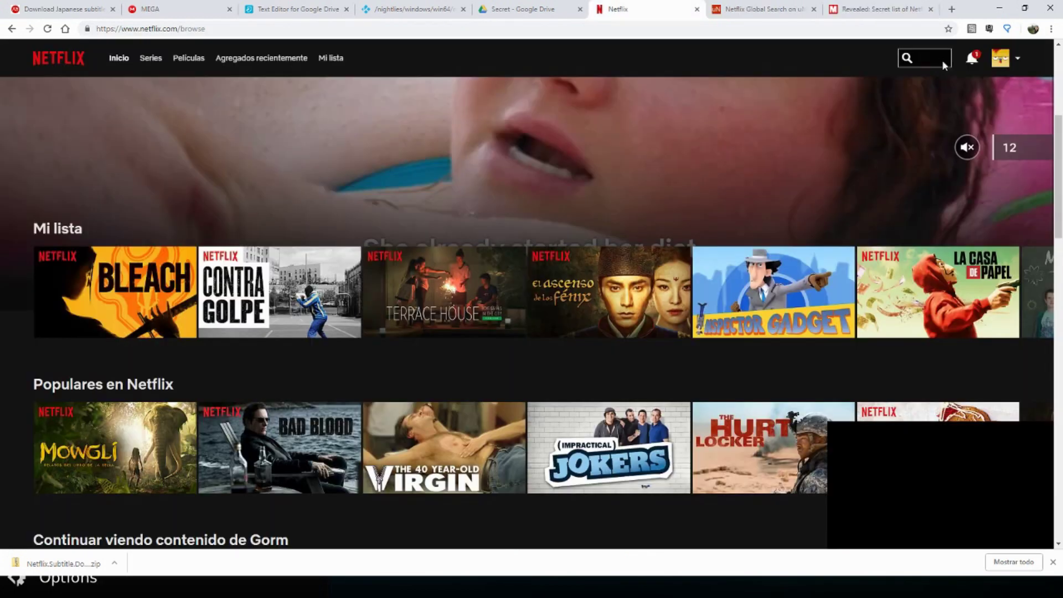
Search the Netflix website for "love 020" and add the series Love O2O to the profile's personal list
click(905, 59)
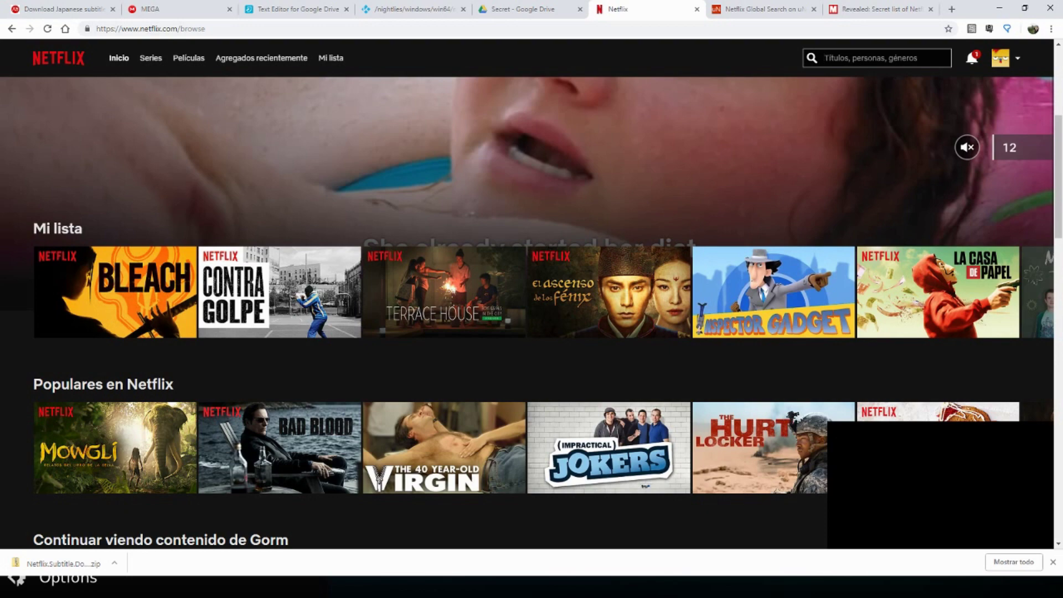
text(love 020)
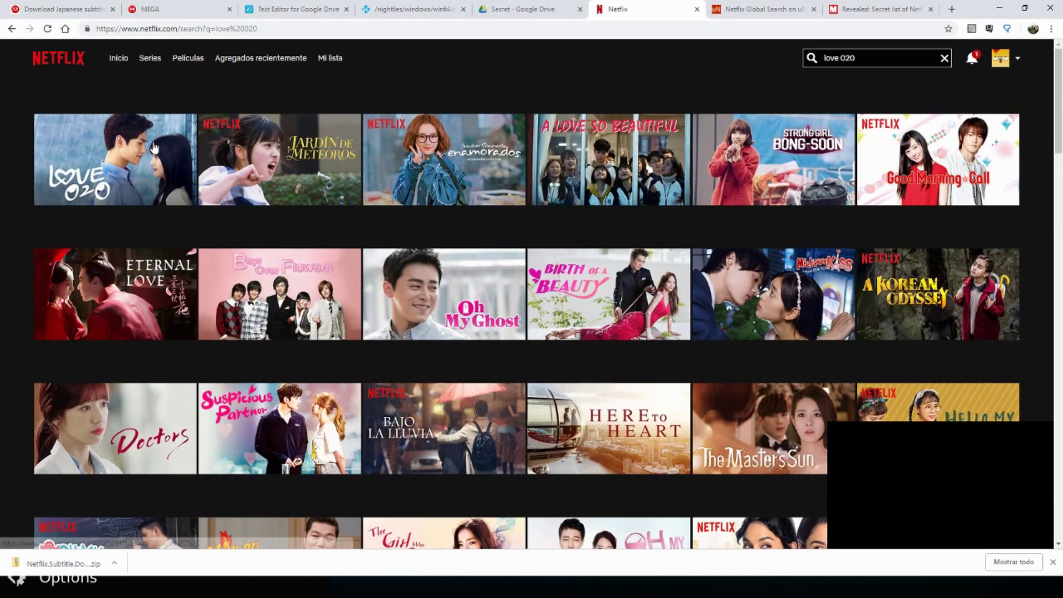
mouse_move(154, 147)
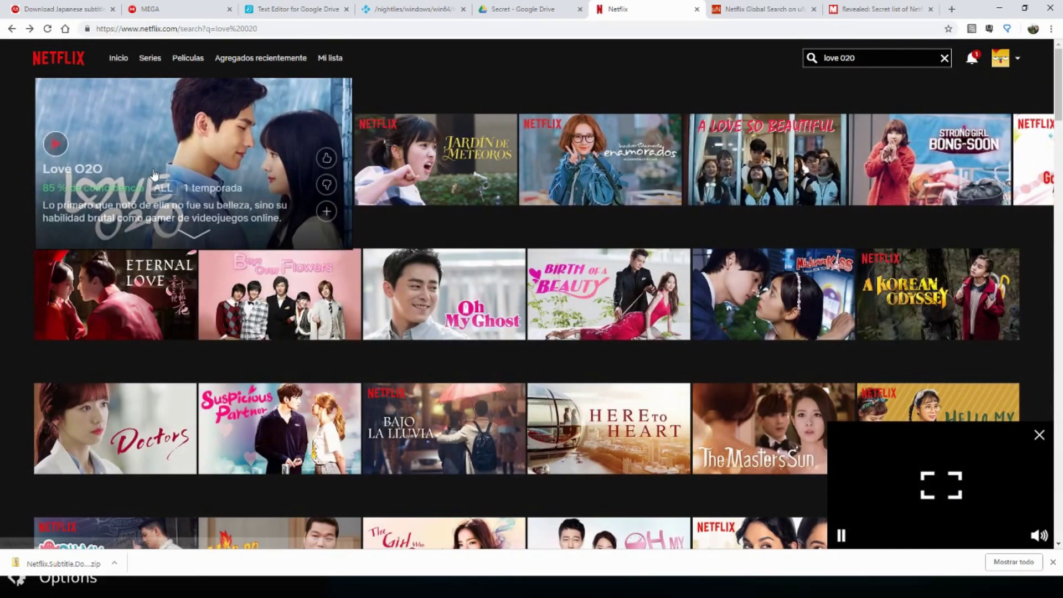
click(326, 211)
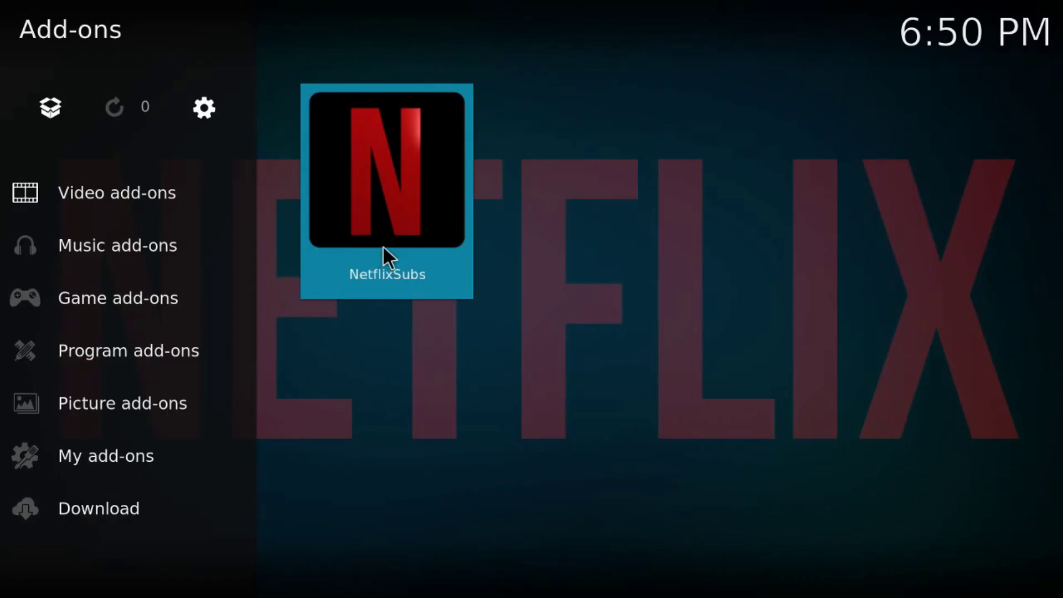
Return to Kodi's home screen and open the Subtitles section of the NetflixSubs settings at the language code option
key(Escape)
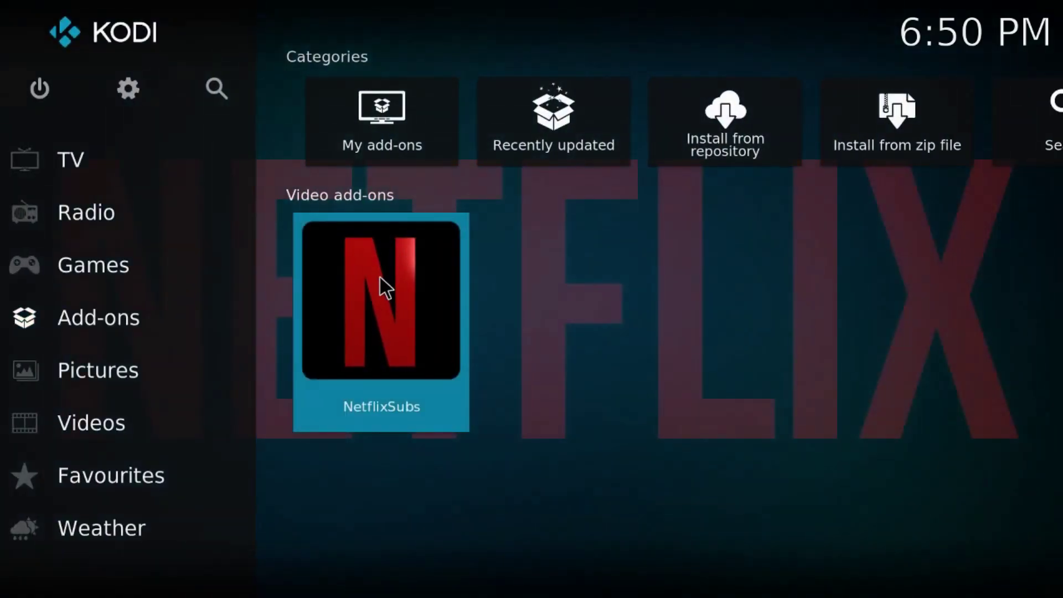
right_click(379, 277)
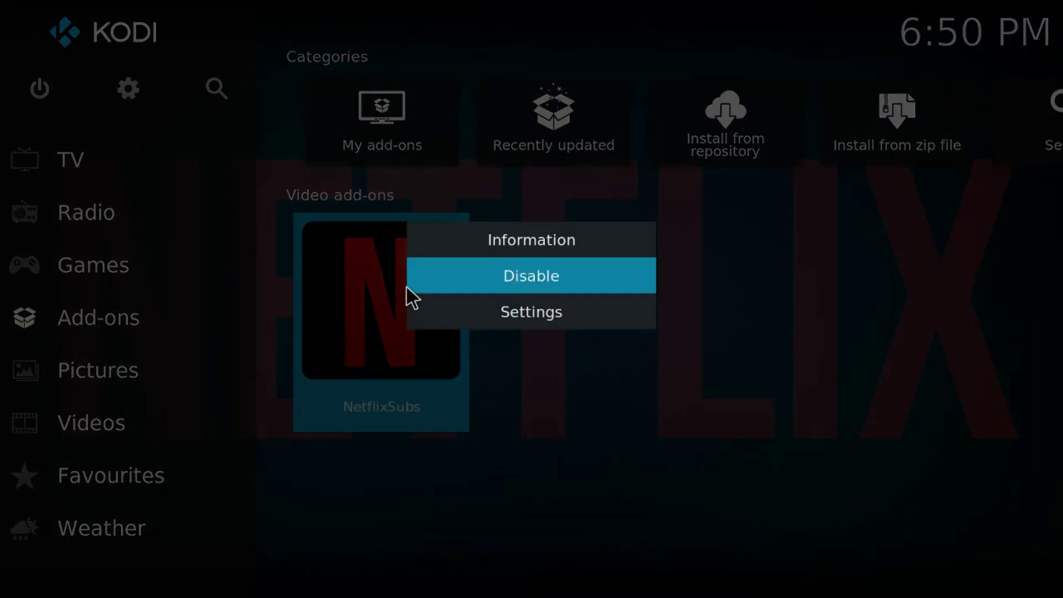
click(495, 308)
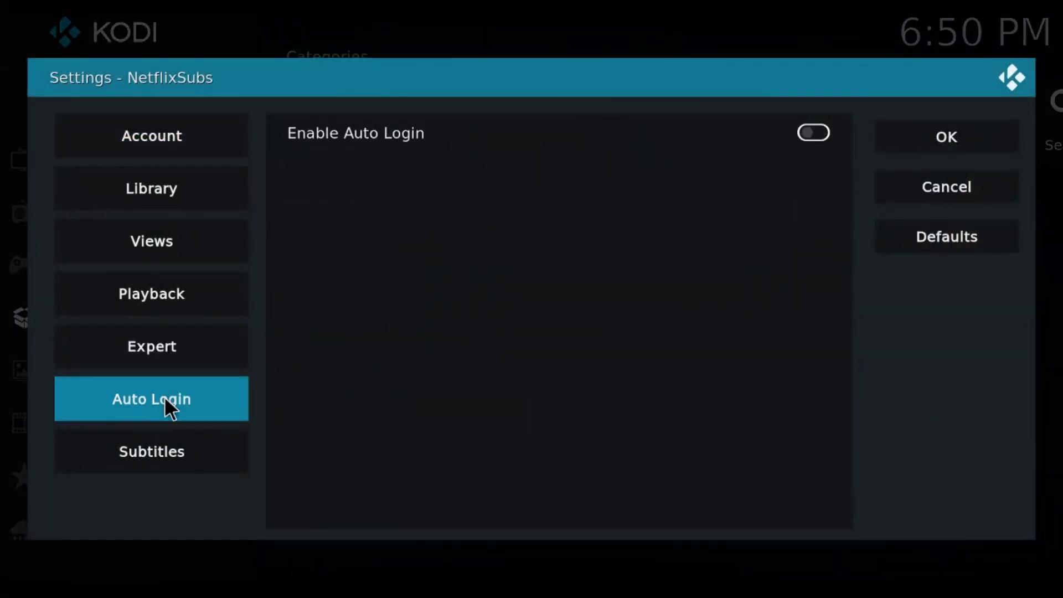
click(176, 437)
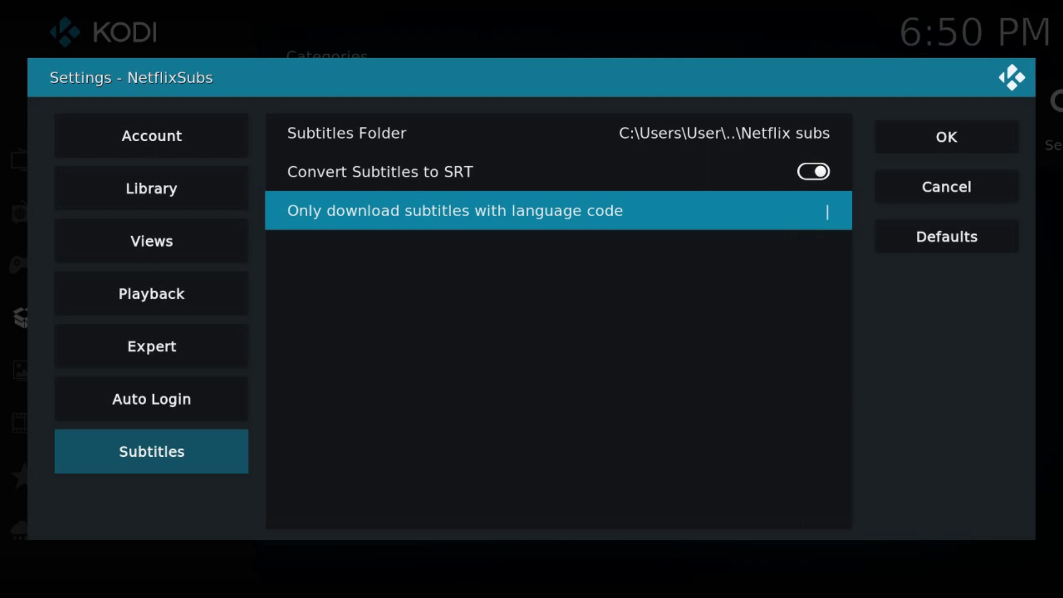
Switch to the browser, open netflix.com/subtitles, filter by chino tradicional subtitles and select the language code in the page address
key(alt+Tab)
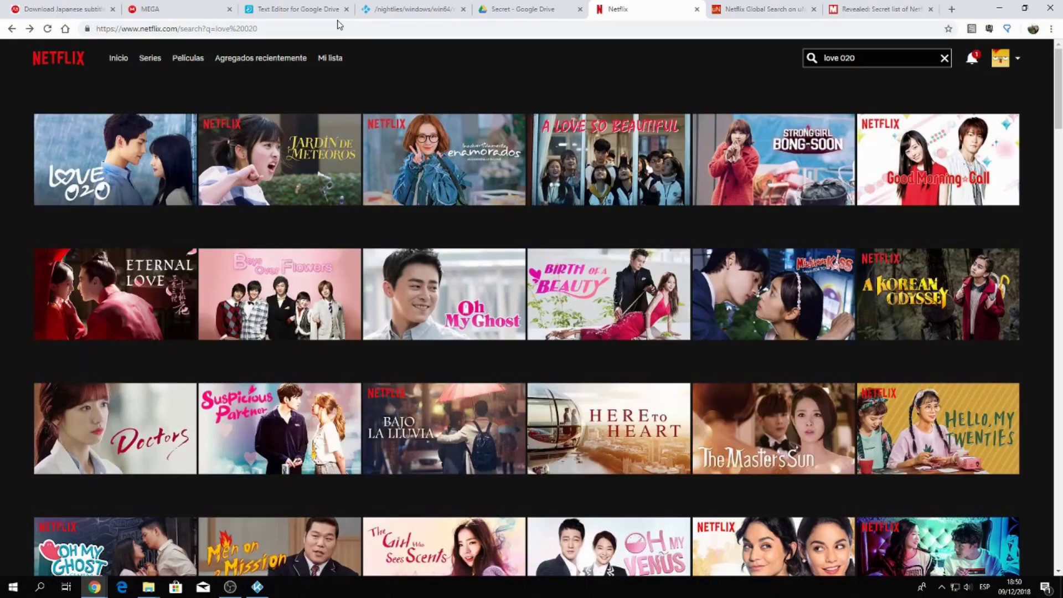
drag(180, 28, 383, 33)
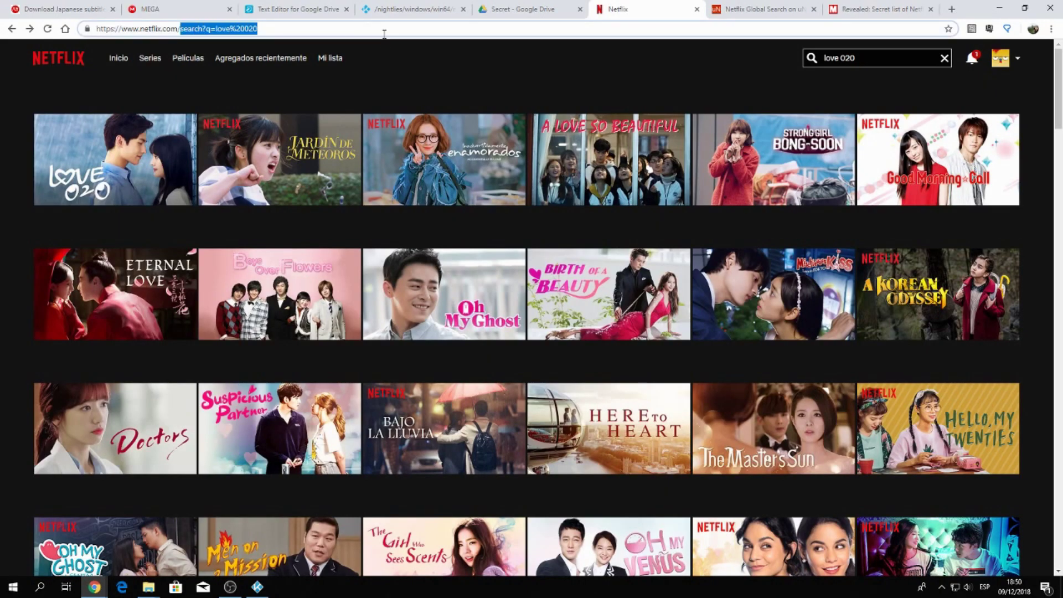
text(subtitles)
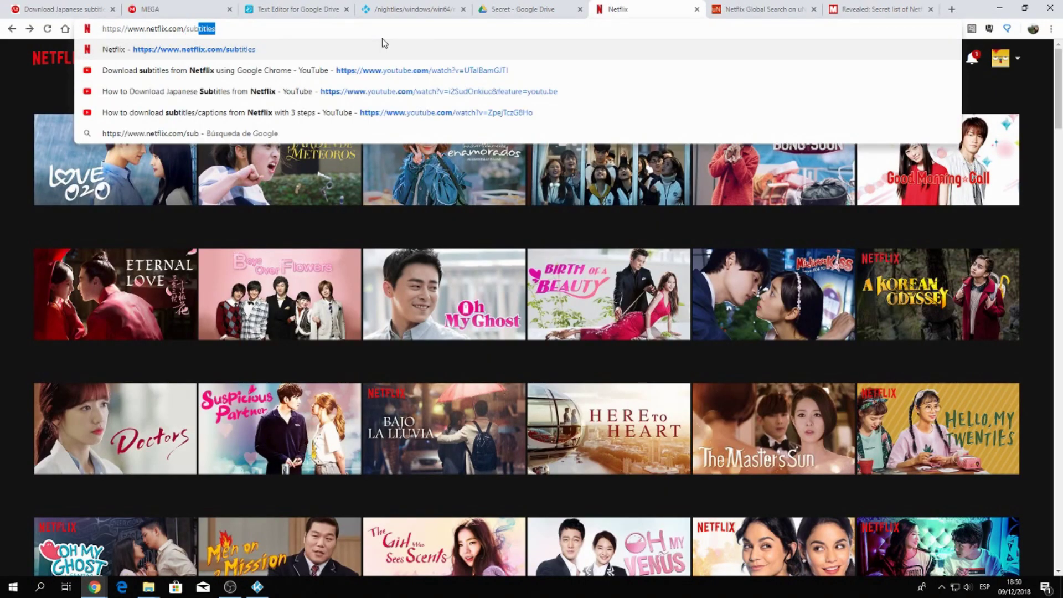
key(Return)
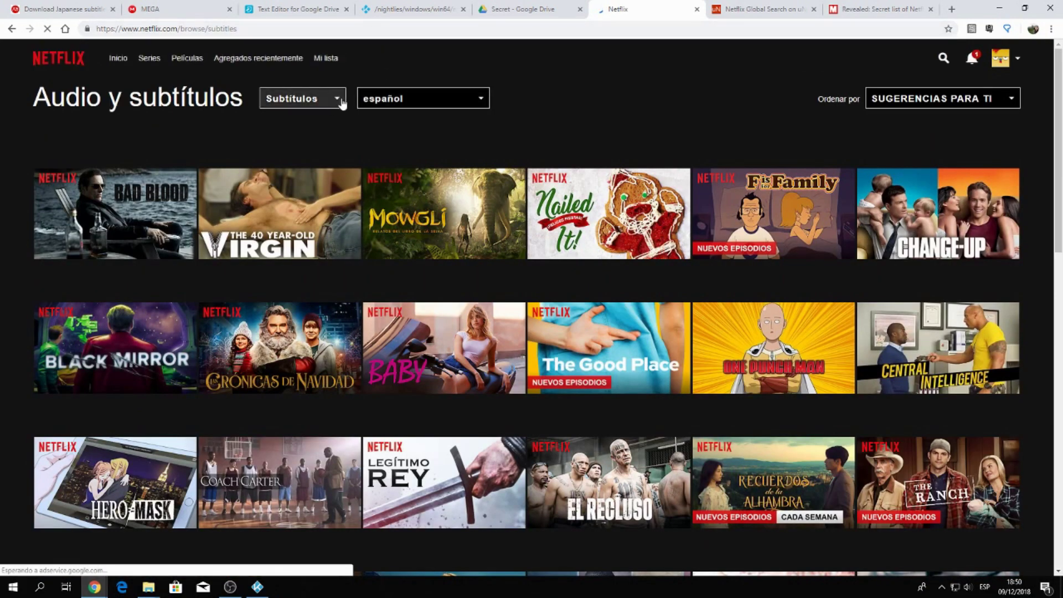
click(407, 100)
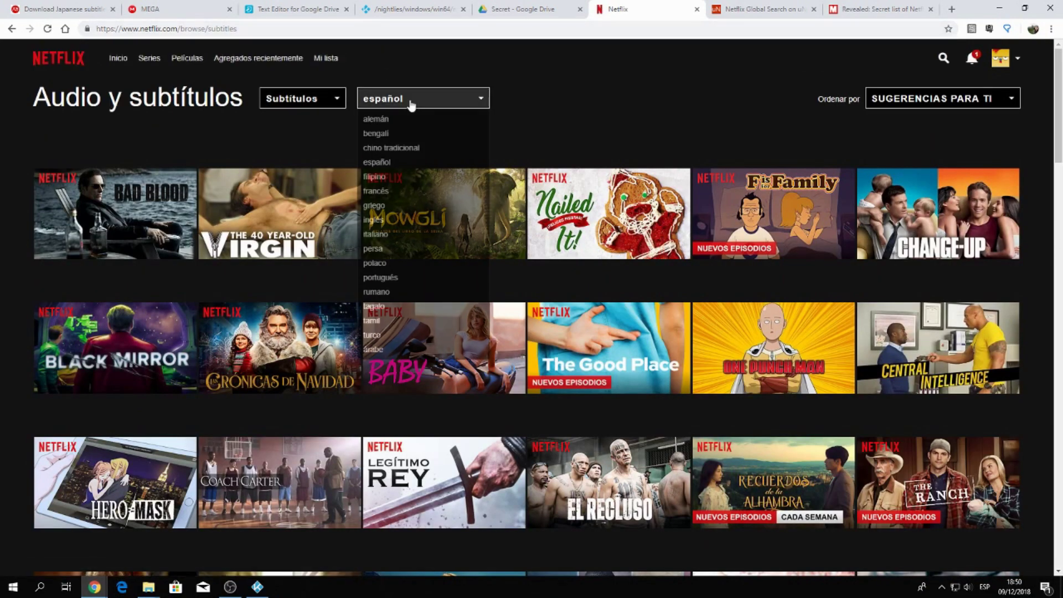
click(395, 150)
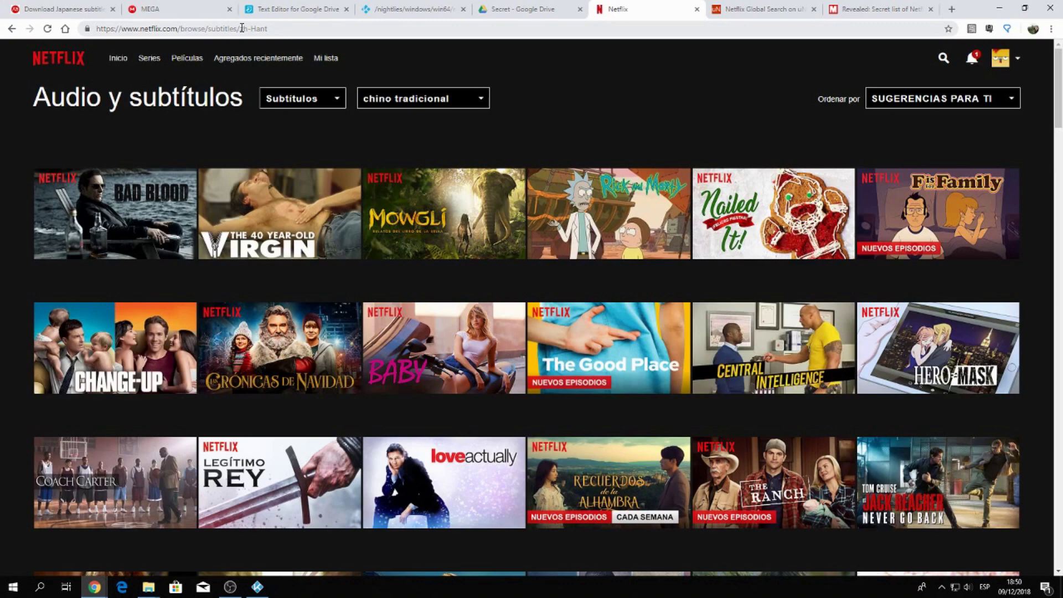
drag(241, 28, 285, 29)
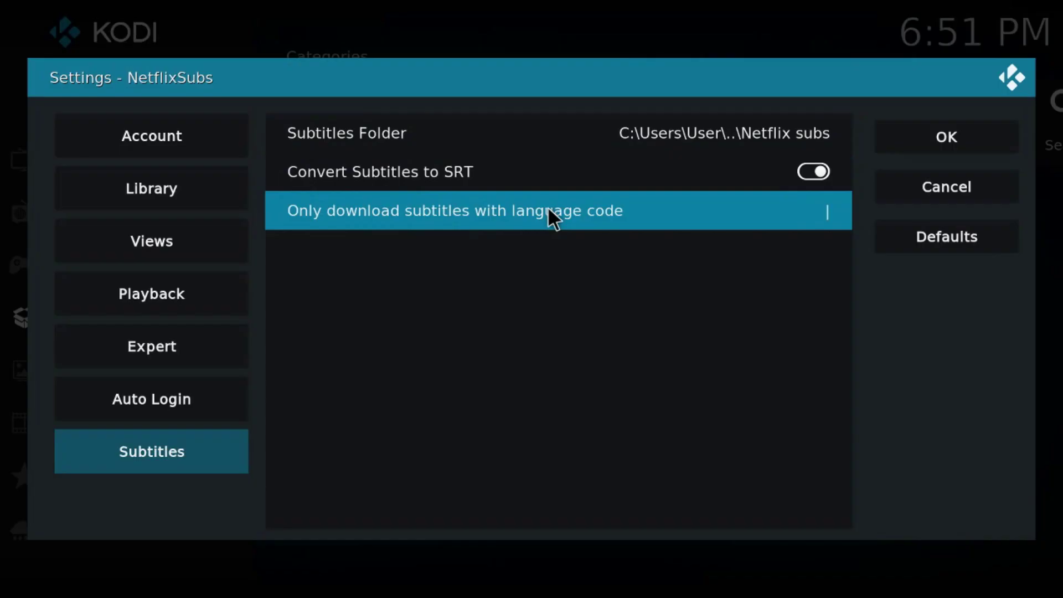
Set the option for only downloading subtitles with a language code to zh and save the NetflixSubs settings
click(548, 207)
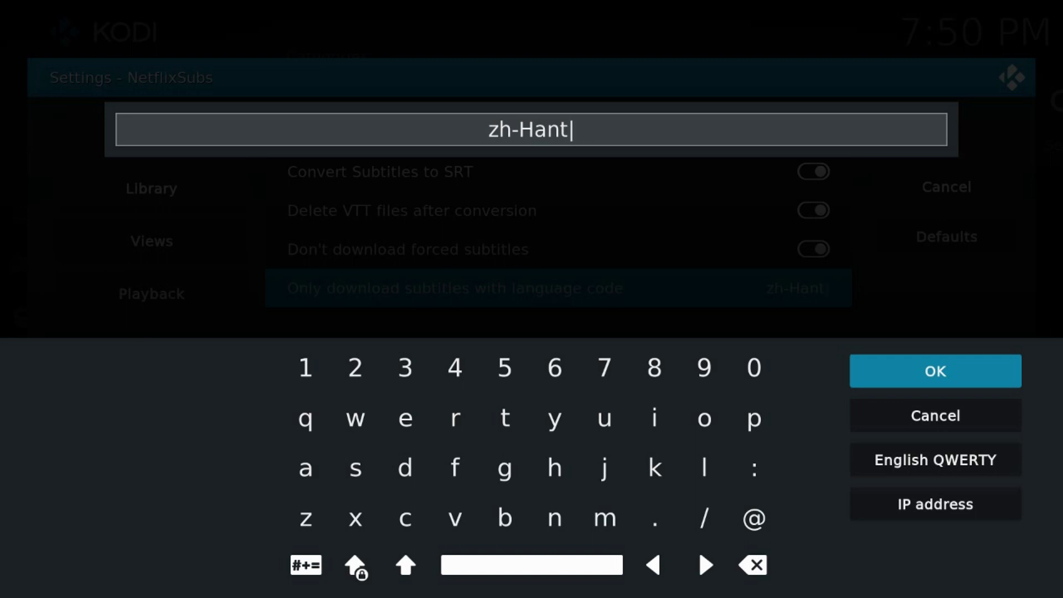
key(BackSpace)
key(BackSpace)
key(BackSpace)
key(BackSpace)
key(BackSpace)
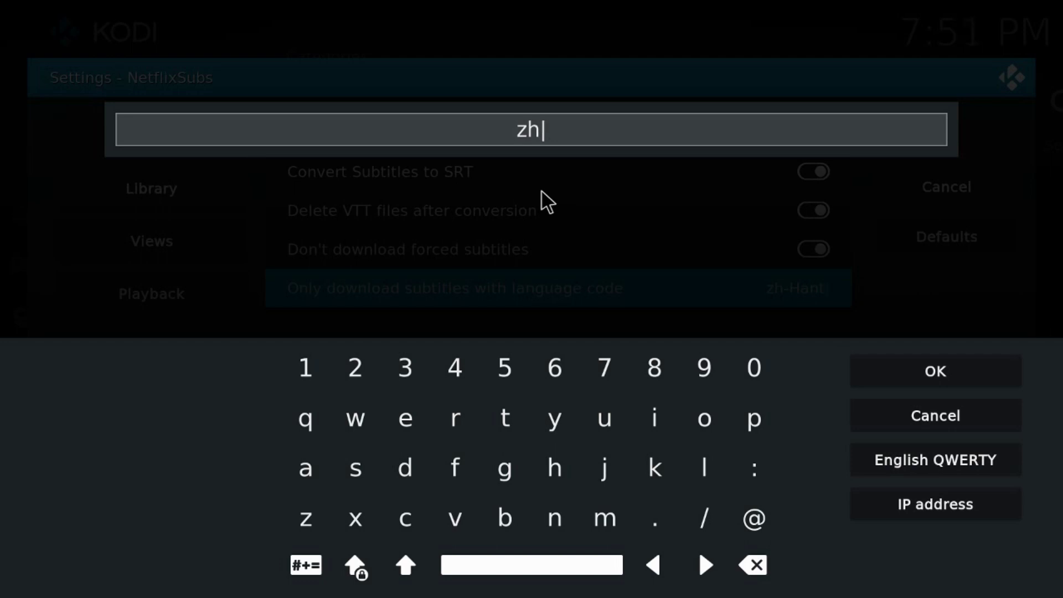
click(898, 374)
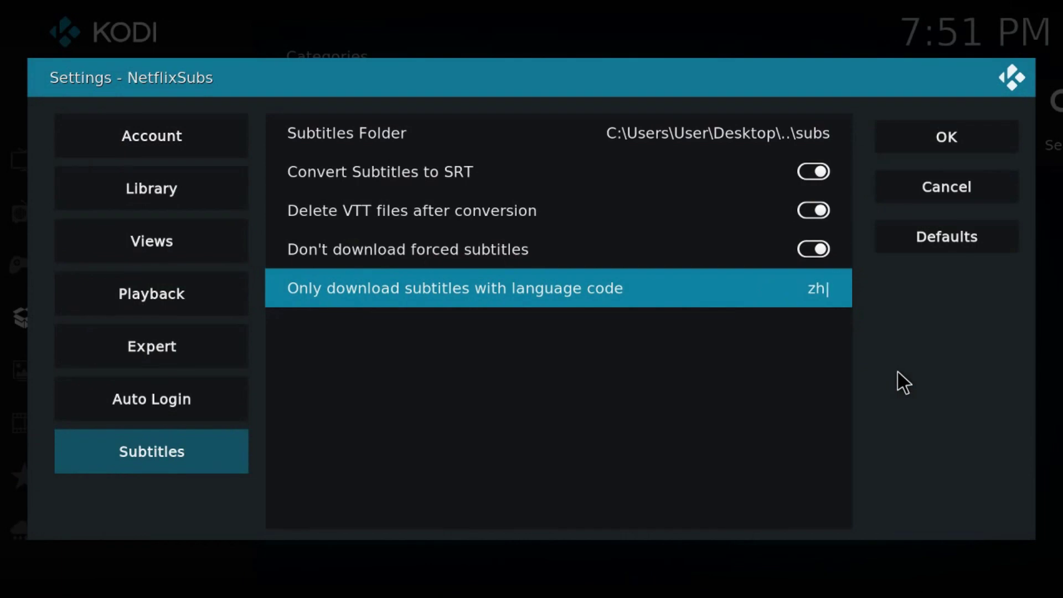
click(928, 134)
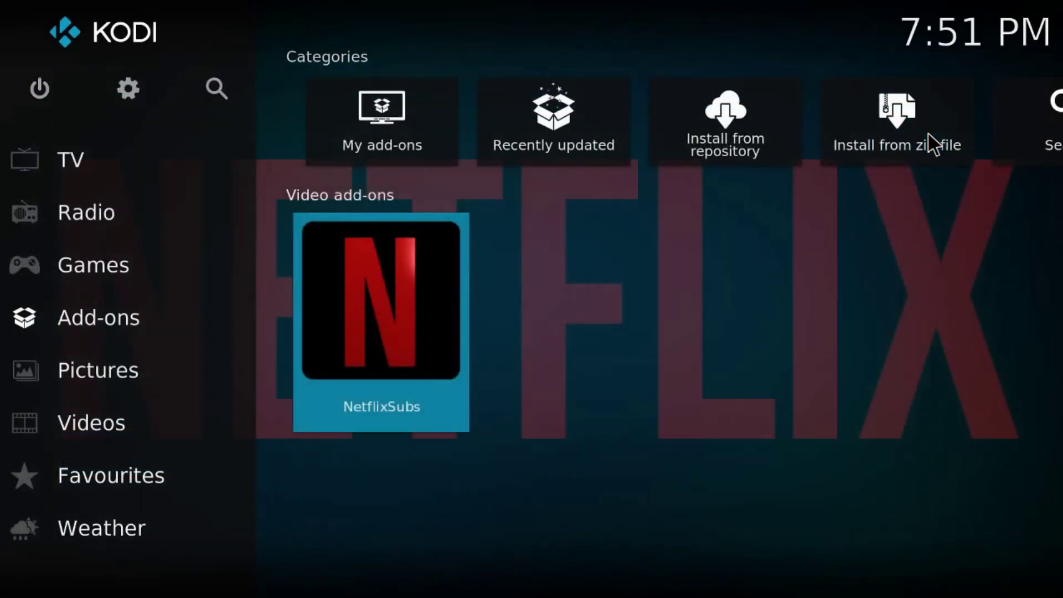
Open NetflixSubs with the third profile, find Love O2O in Mi lista and download the subtitles of Capítulo 1 from Temporada 1
click(413, 307)
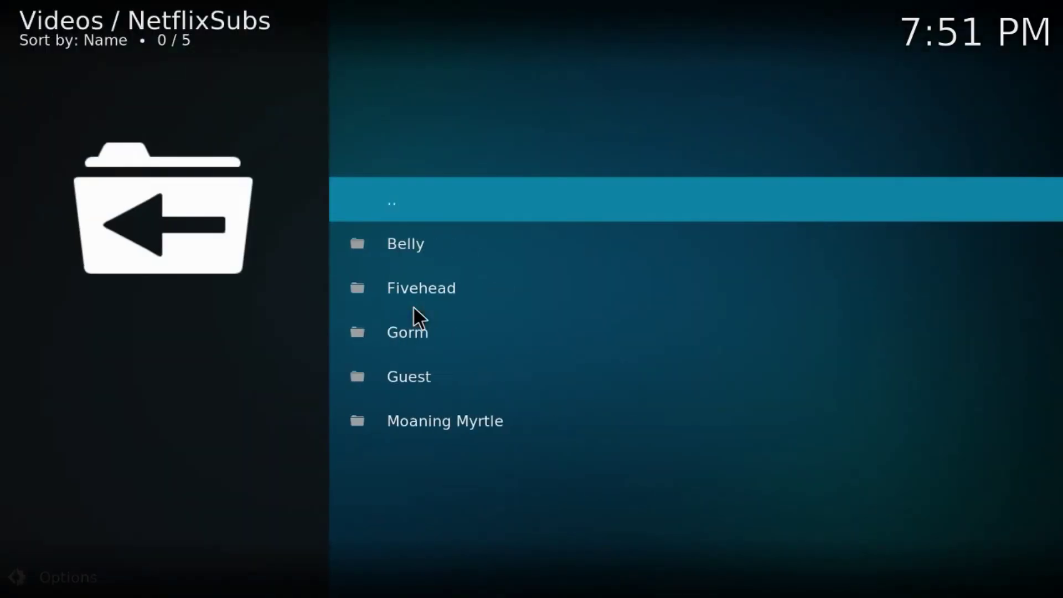
click(418, 328)
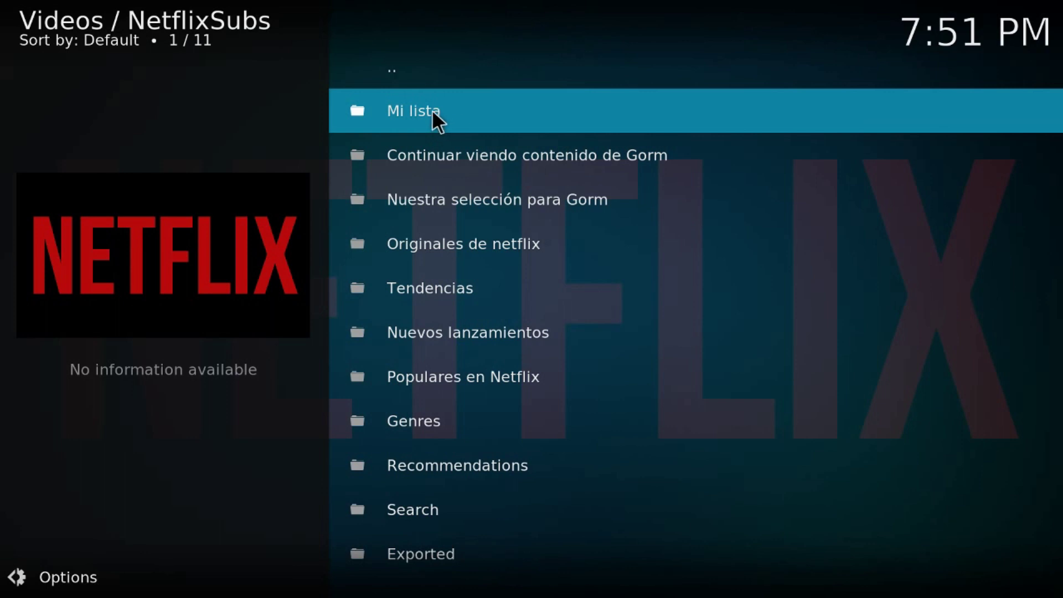
click(432, 108)
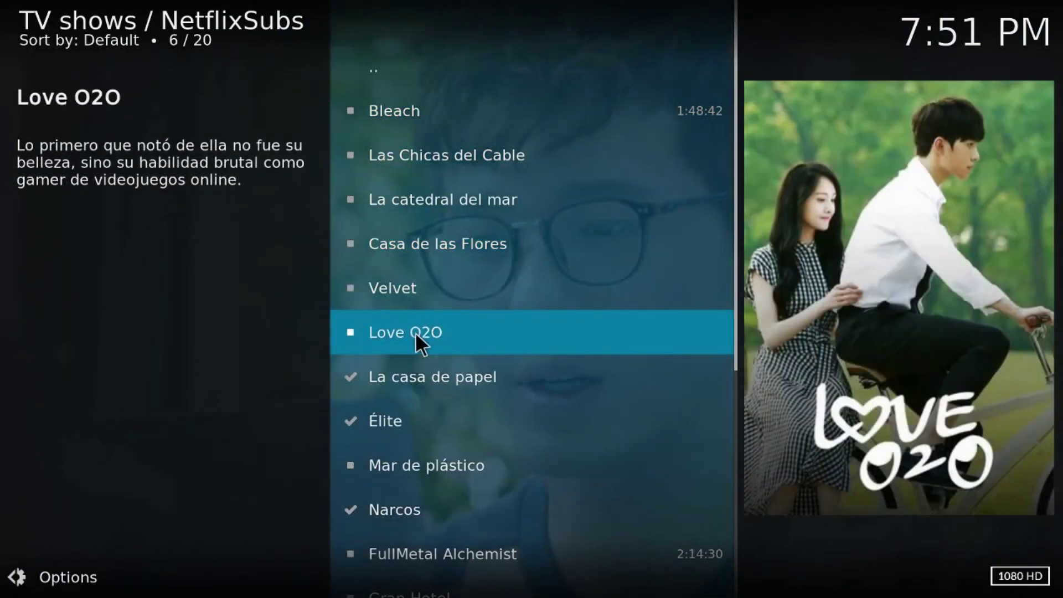
click(416, 332)
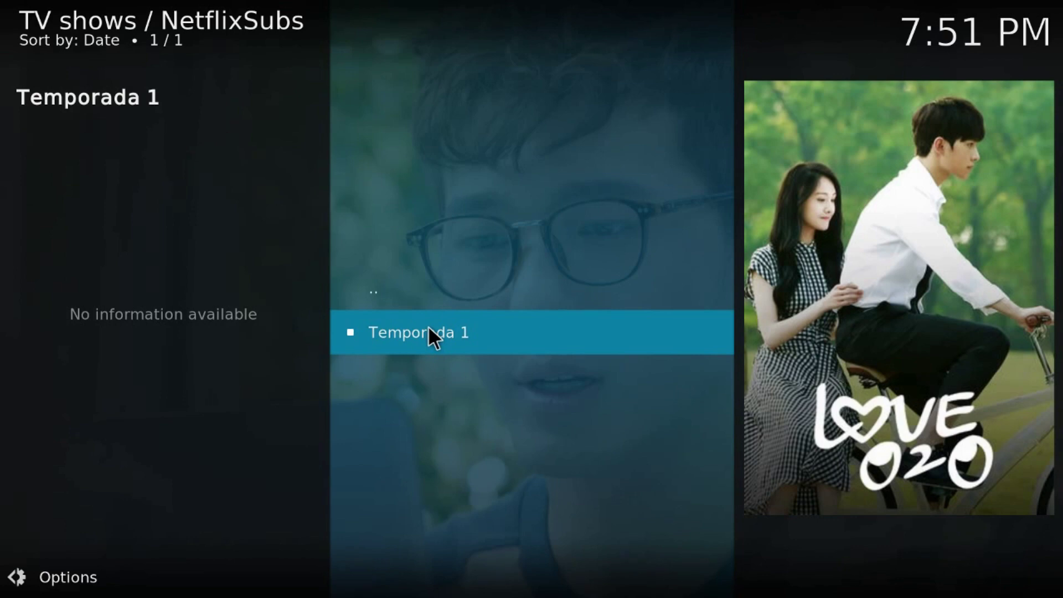
click(429, 332)
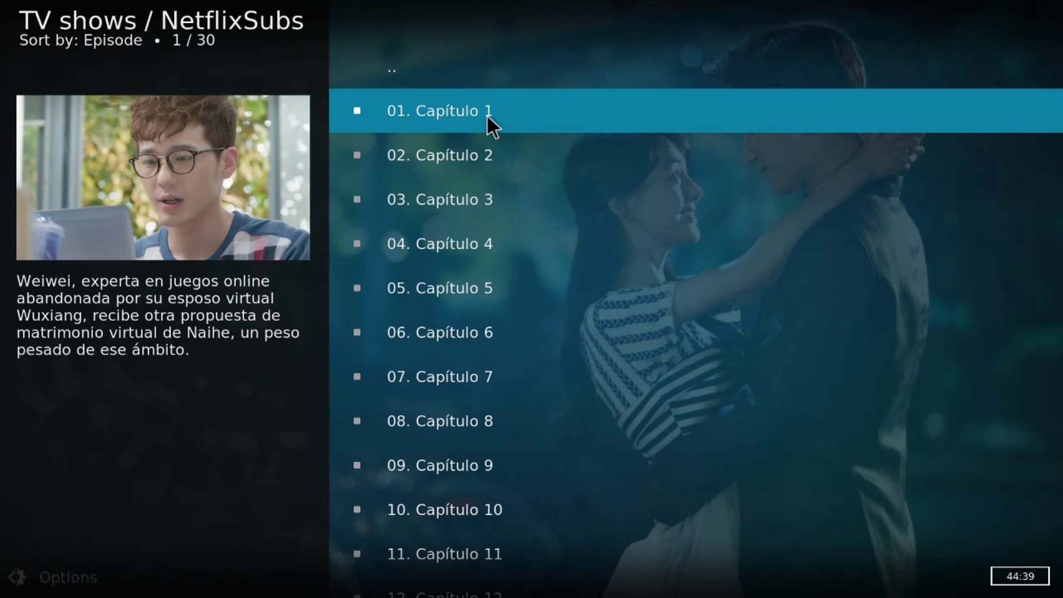
click(487, 114)
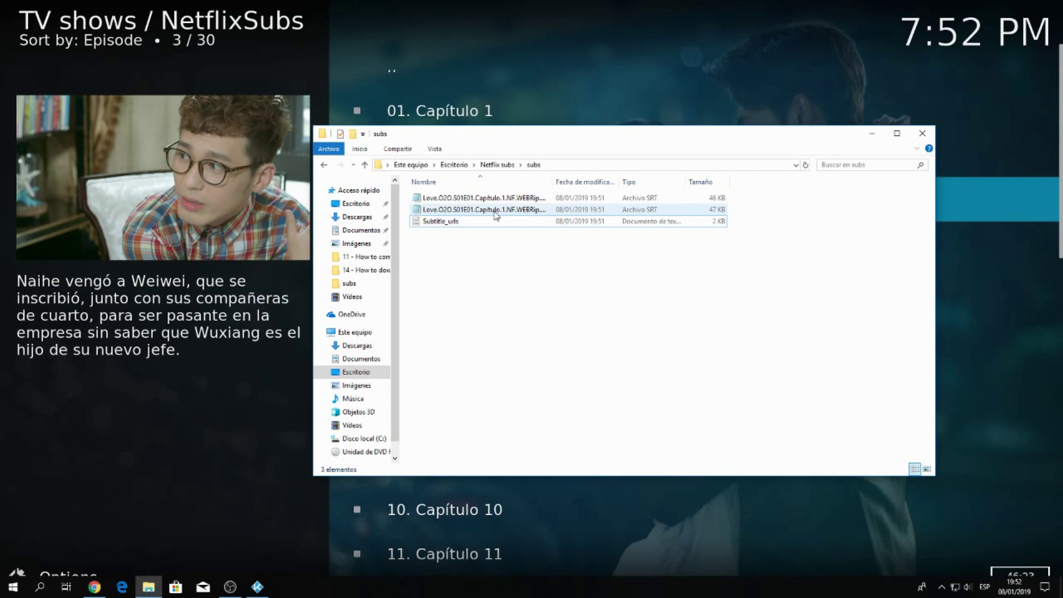
Check the zh-Hant subtitle file of Capítulo 1 in the text editor and delete the other SRT file from the subs folder
double_click(495, 213)
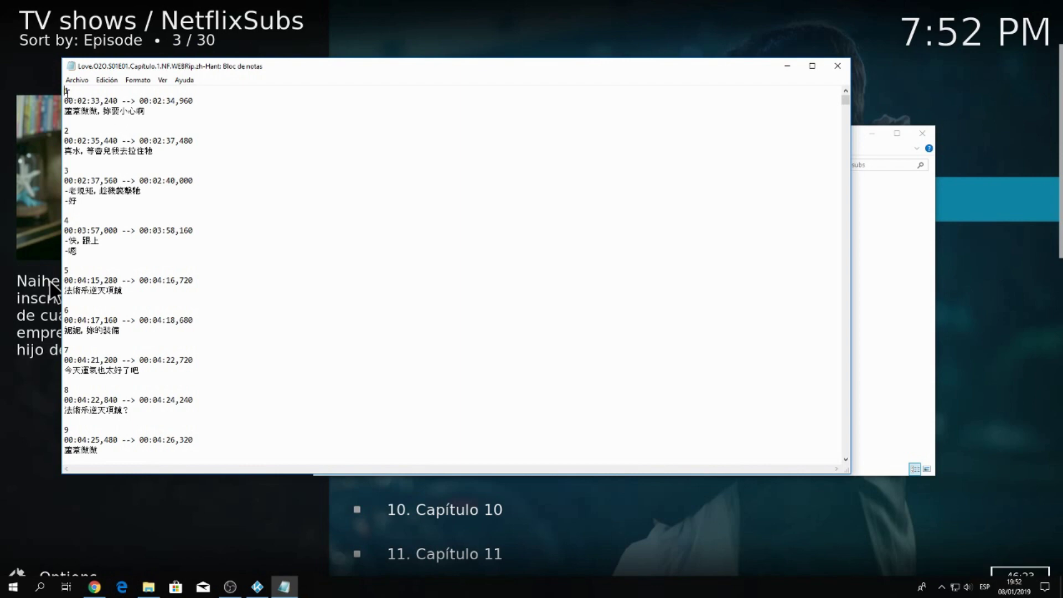
click(812, 66)
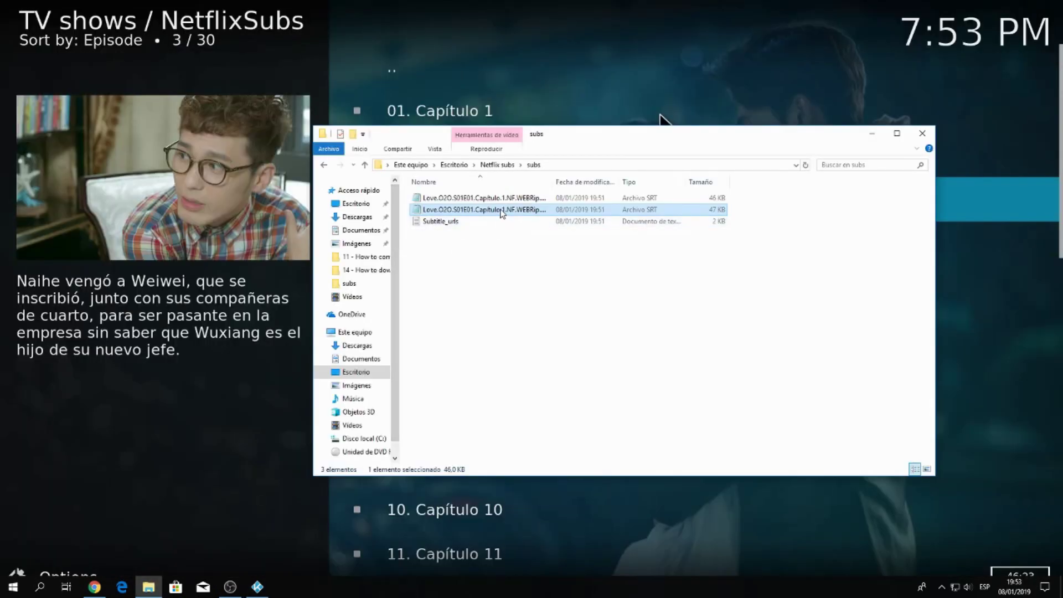
click(500, 200)
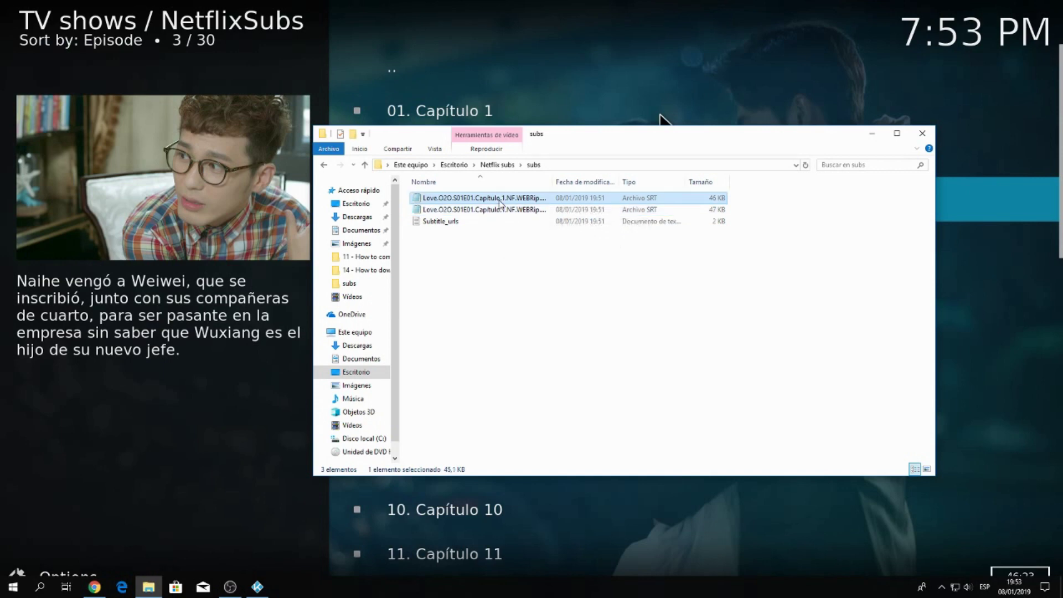
key(Delete)
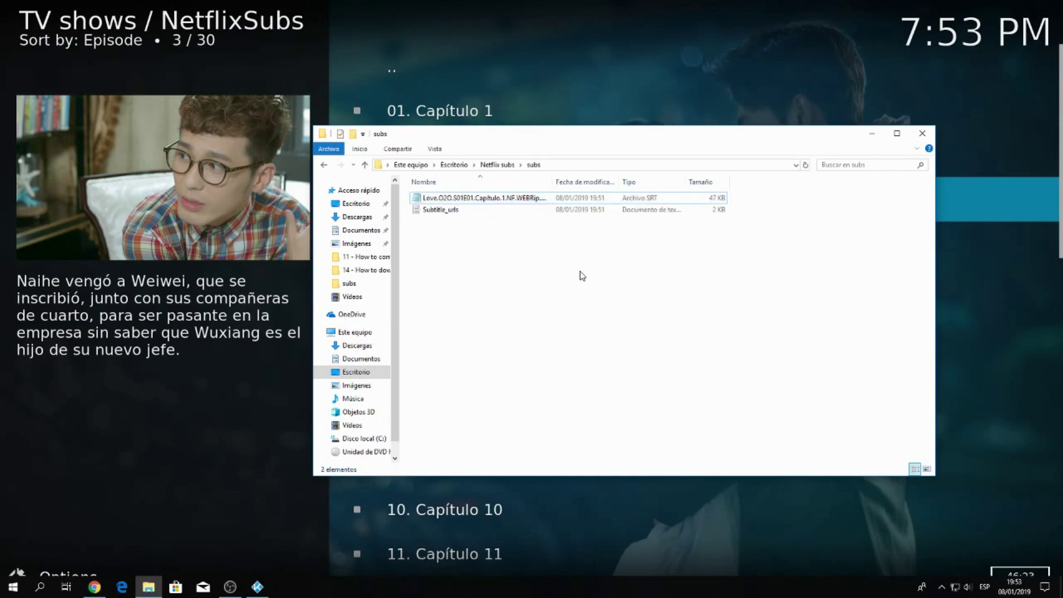
Return to Kodi and download the subtitles of Capítulo 2, Capítulo 3 and Capítulo 4 of Love O2O
click(274, 82)
click(455, 153)
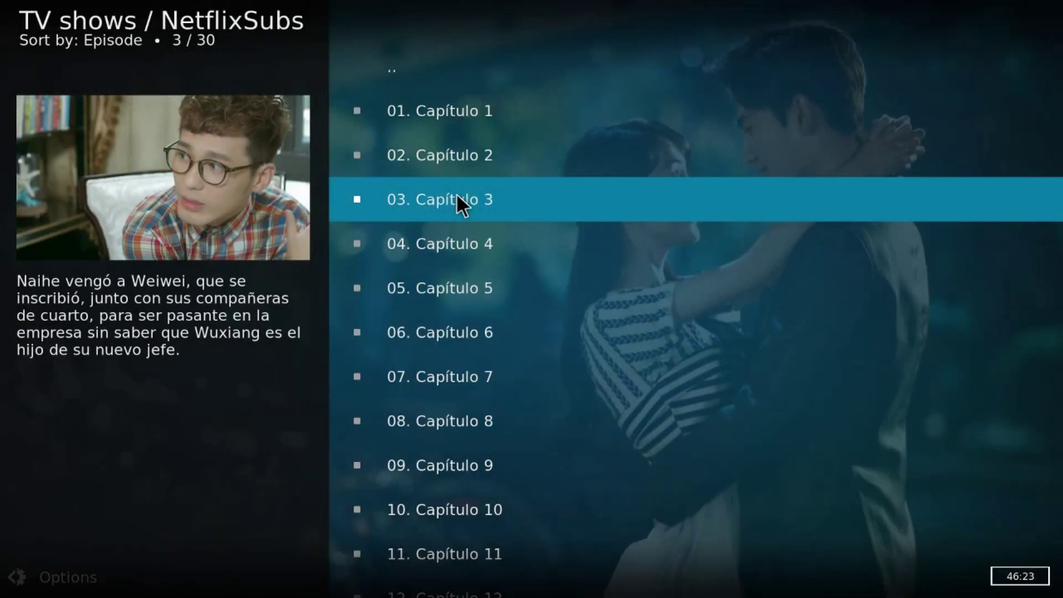
click(457, 196)
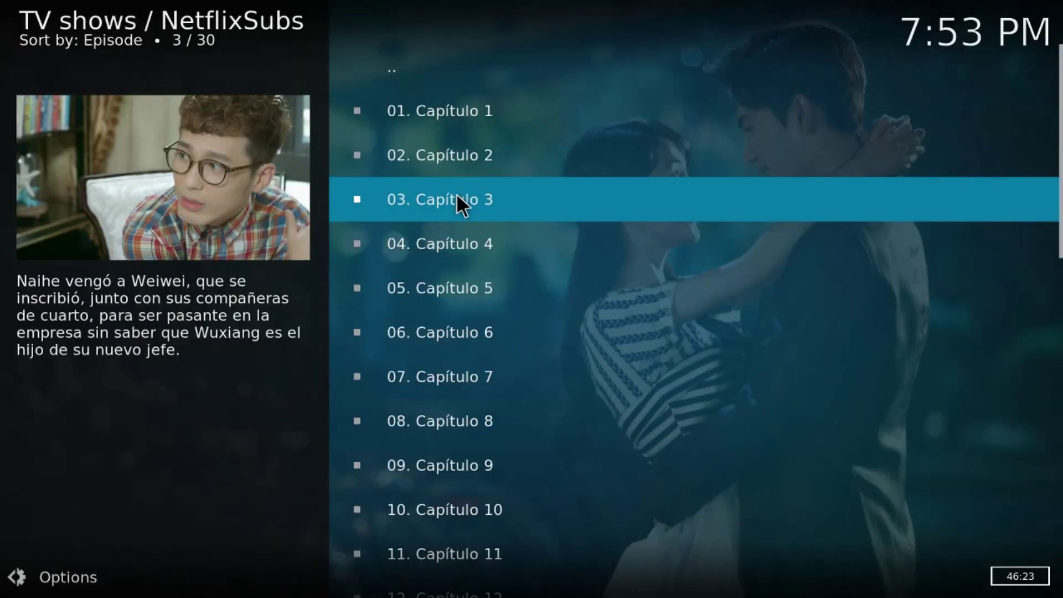
click(438, 239)
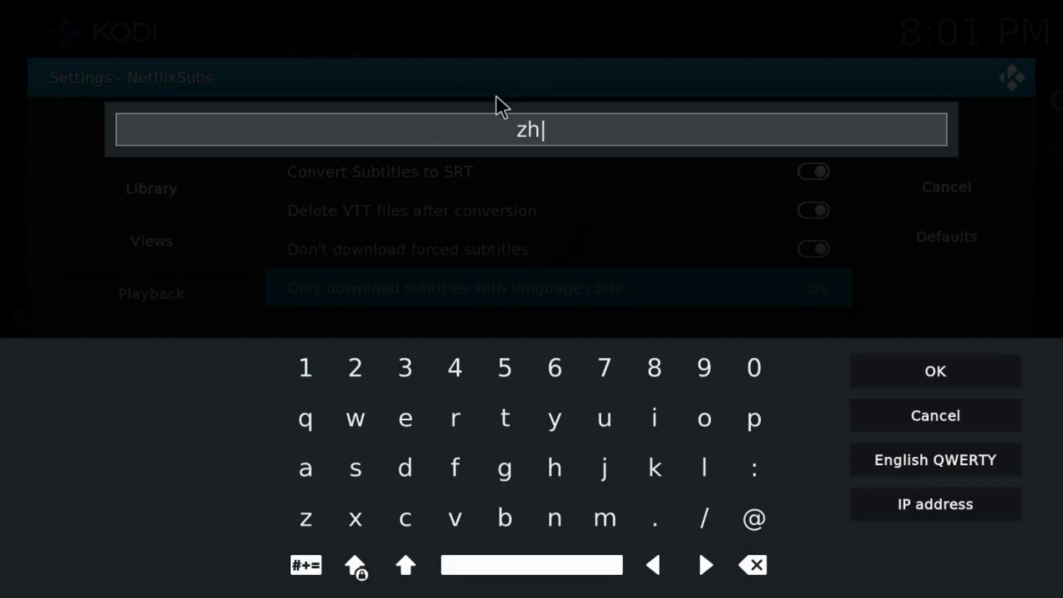
Clear the language code for subtitle downloads and save the NetflixSubs settings
key(BackSpace)
key(BackSpace)
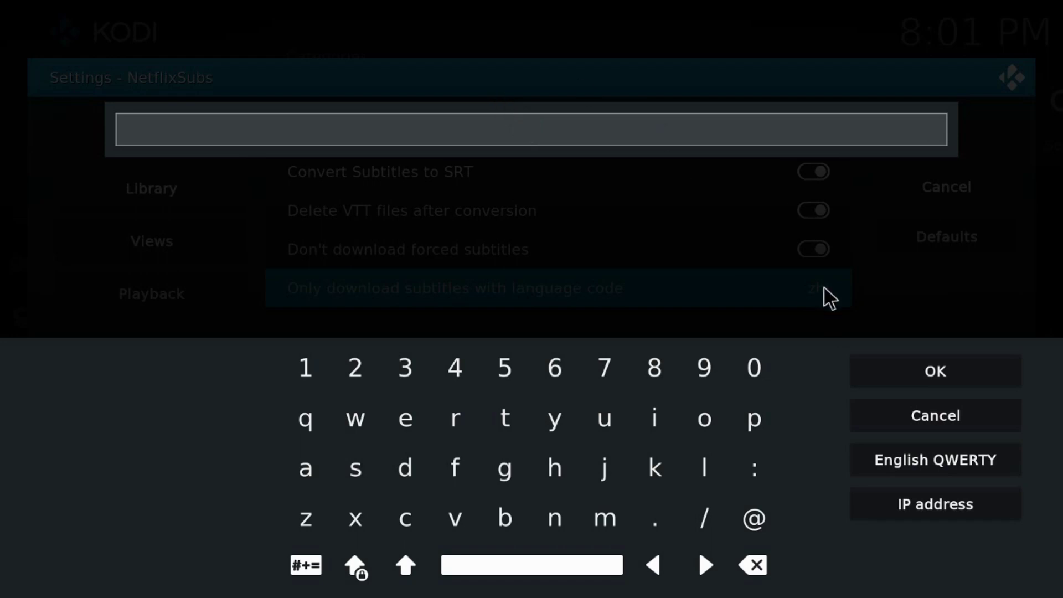
click(921, 368)
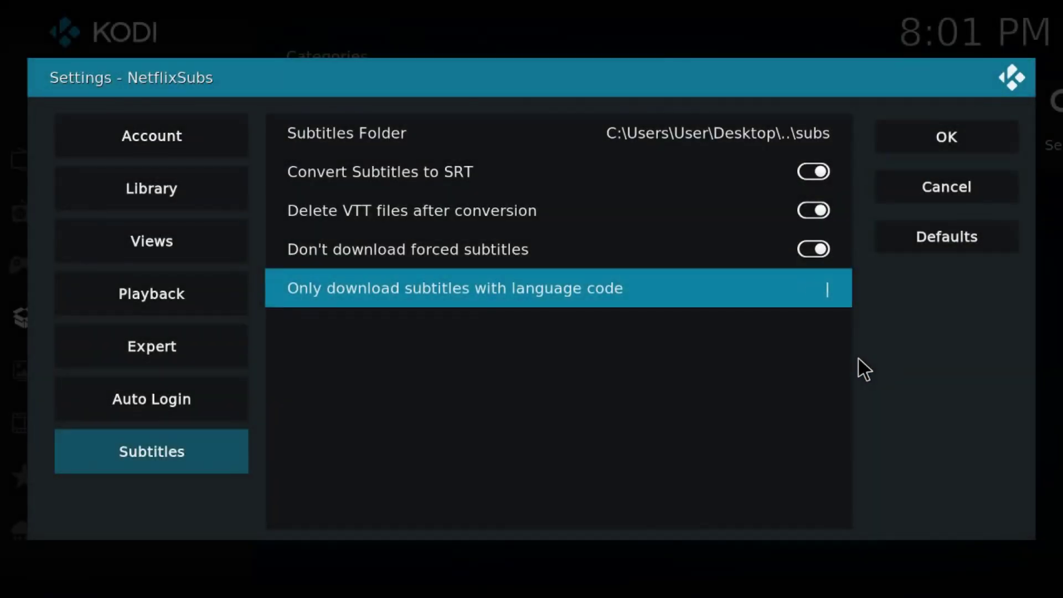
click(944, 130)
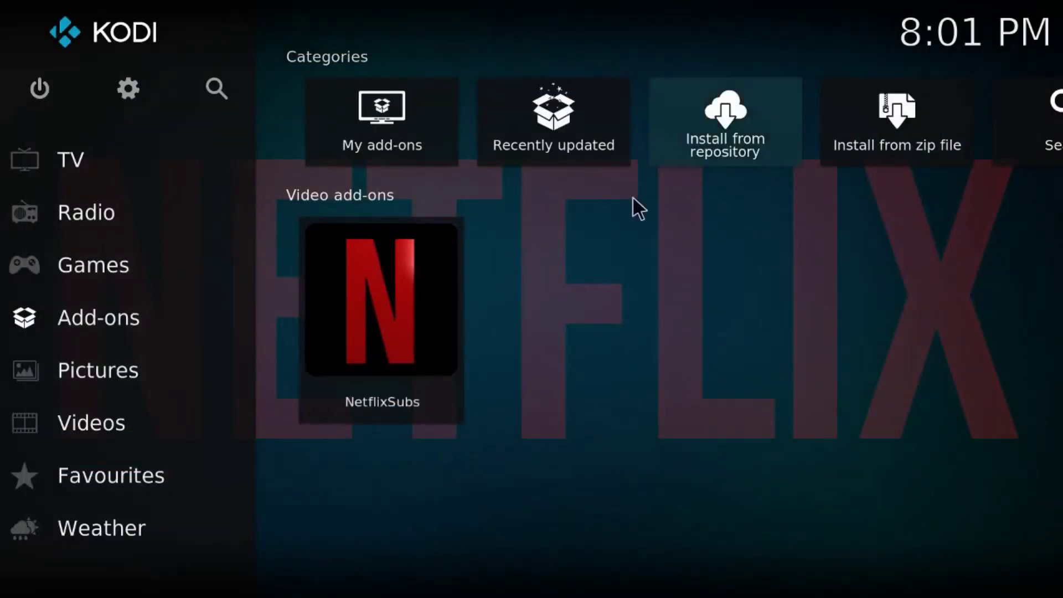
Reopen Love O2O from Mi lista of the third profile and download the subtitles of Capítulo 20 in Temporada 1
click(420, 278)
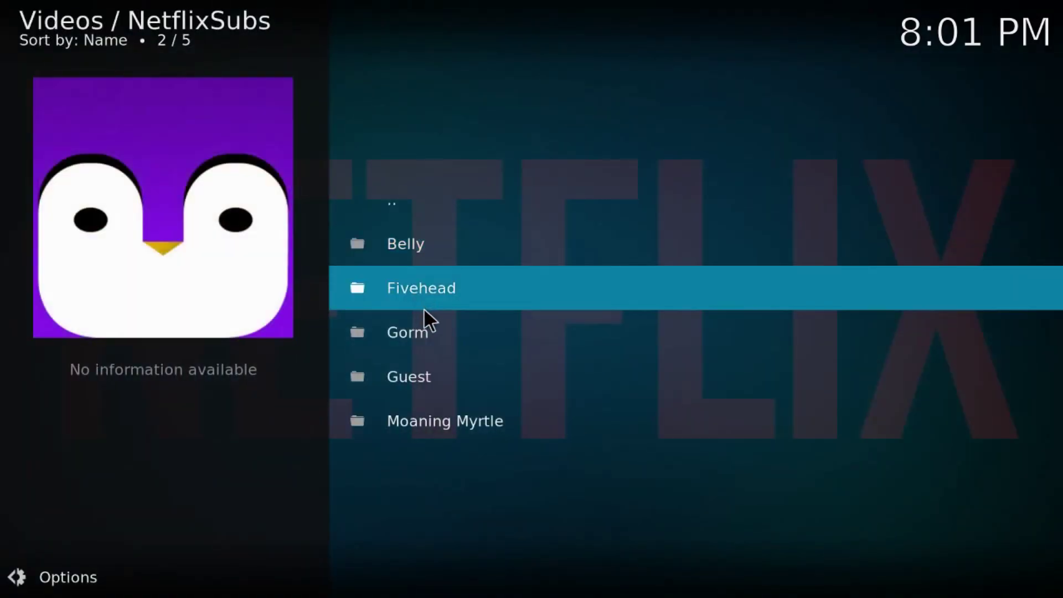
click(428, 317)
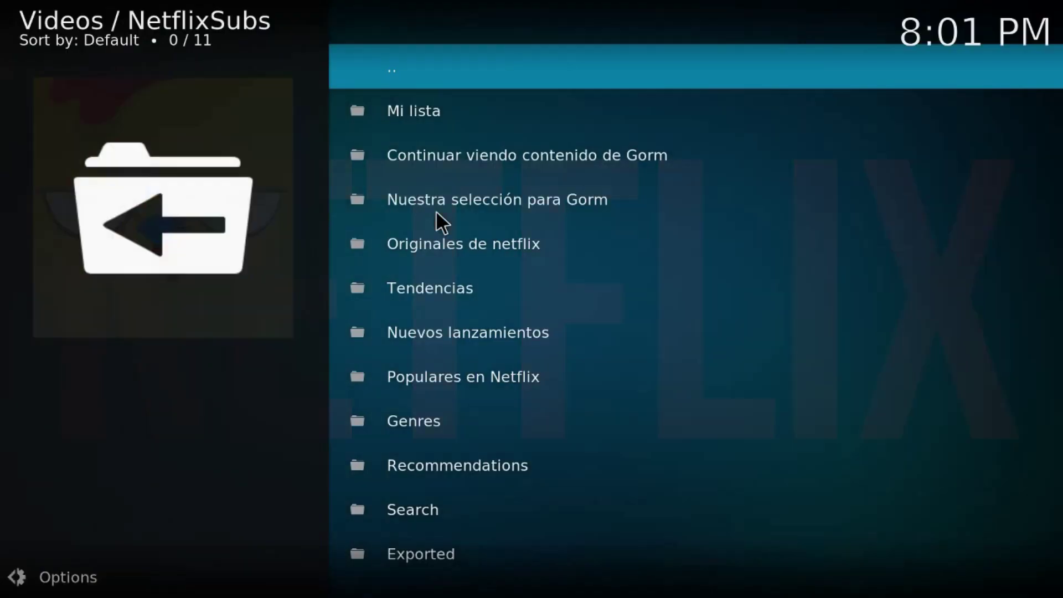
click(427, 115)
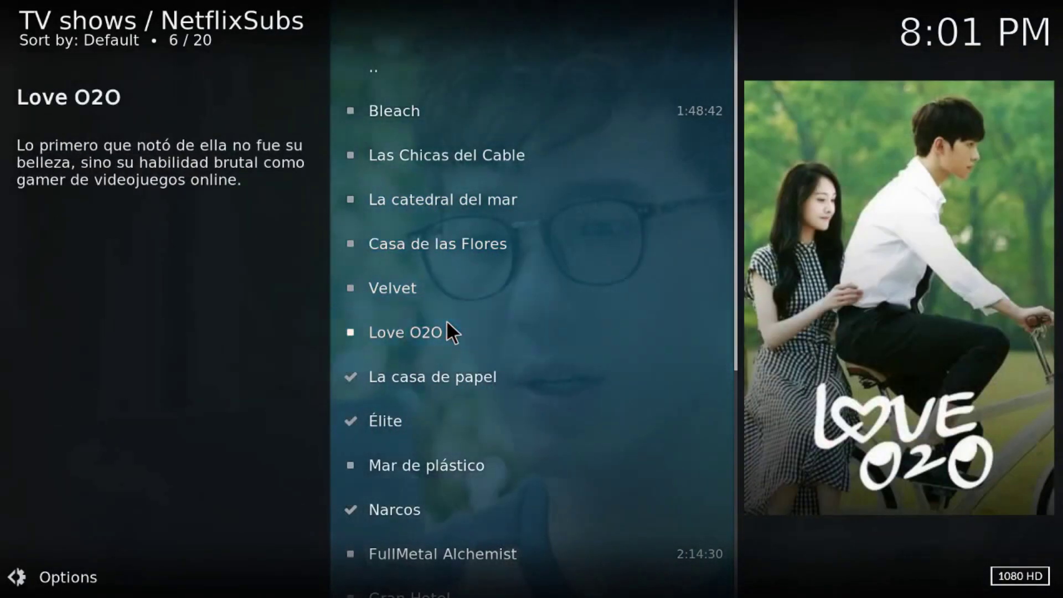
click(446, 327)
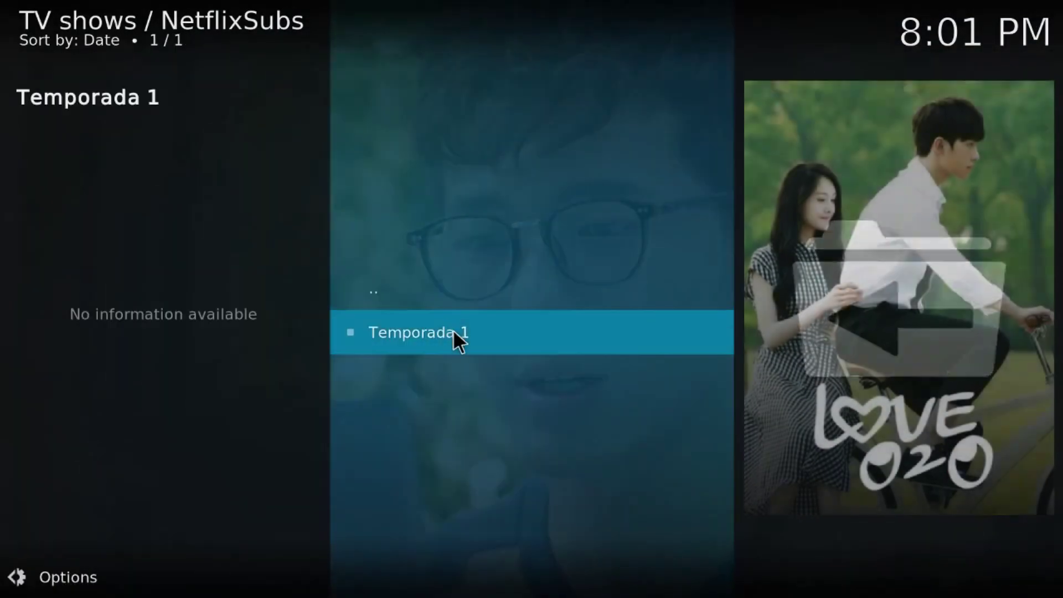
click(453, 330)
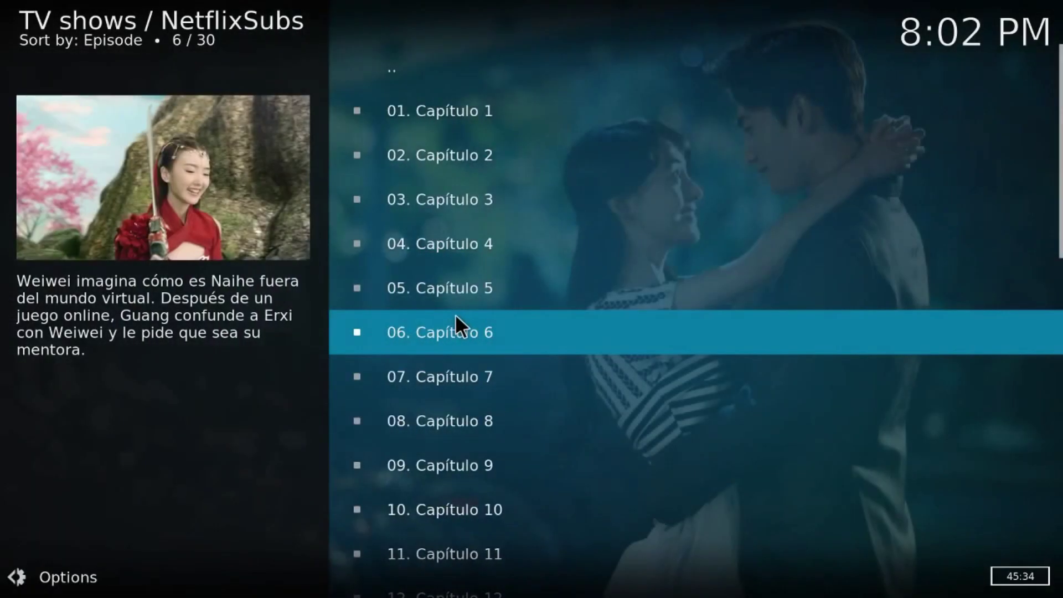
scroll(455, 314, down, 10)
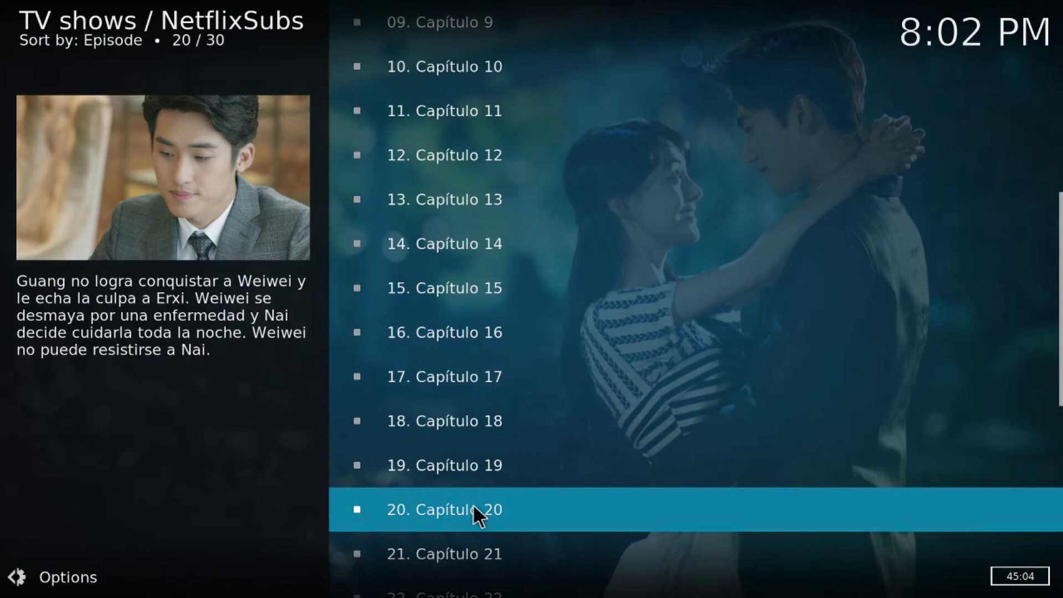
click(472, 503)
Switch to the subs folder and select the SRT files downloaded for Capítulo 20
key(alt+Tab)
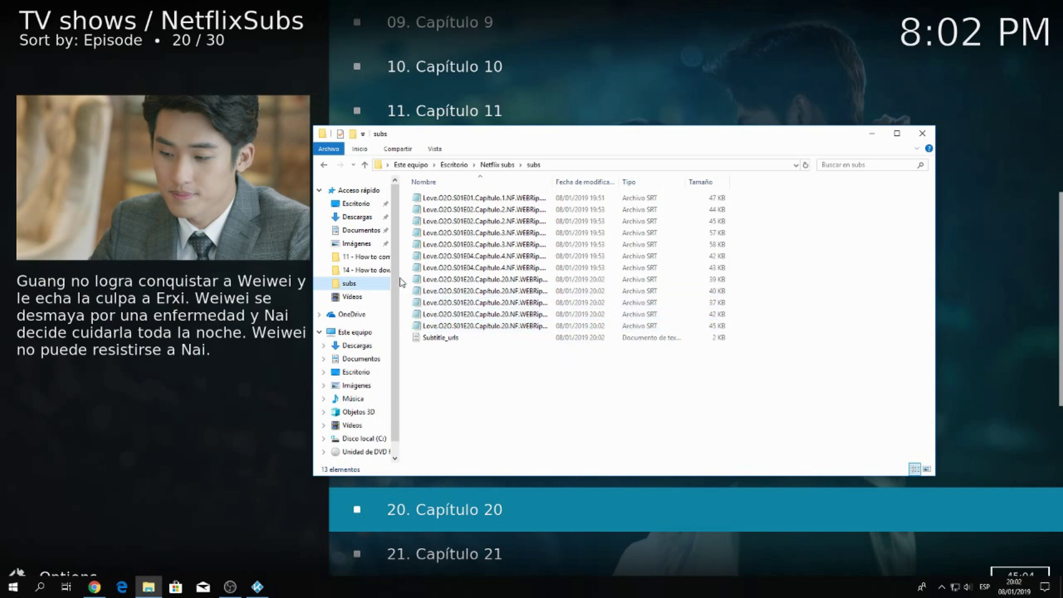
drag(403, 278, 453, 320)
key(Delete)
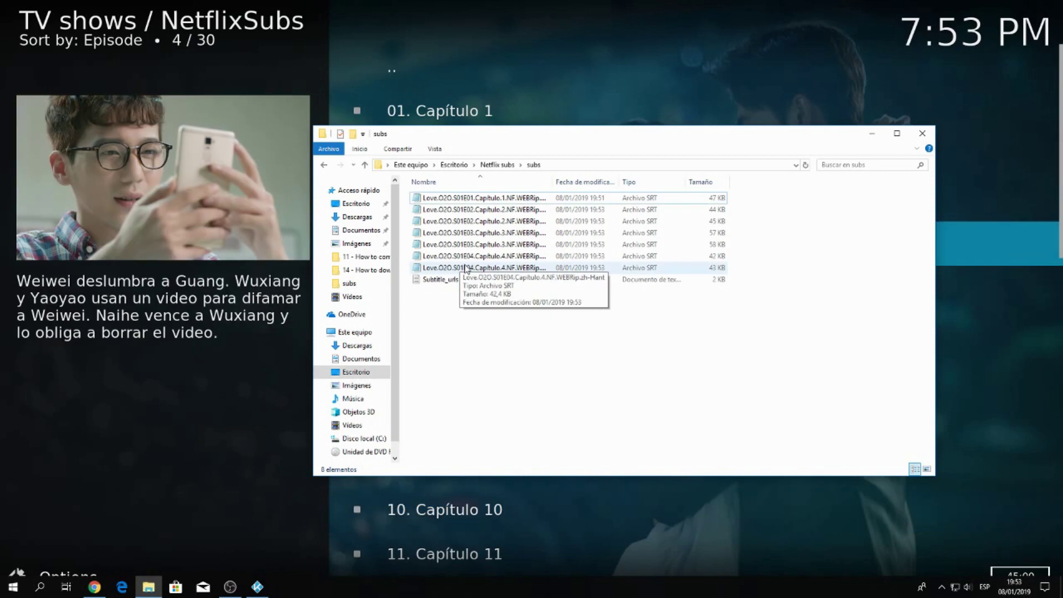